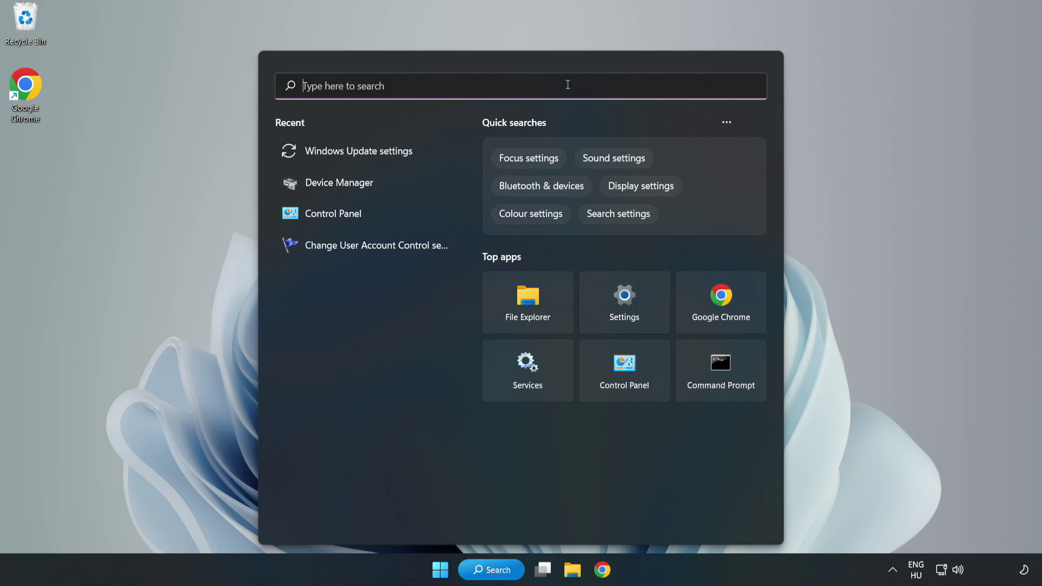
- Search Windows for "device manager" and open Device Manager
type("device")
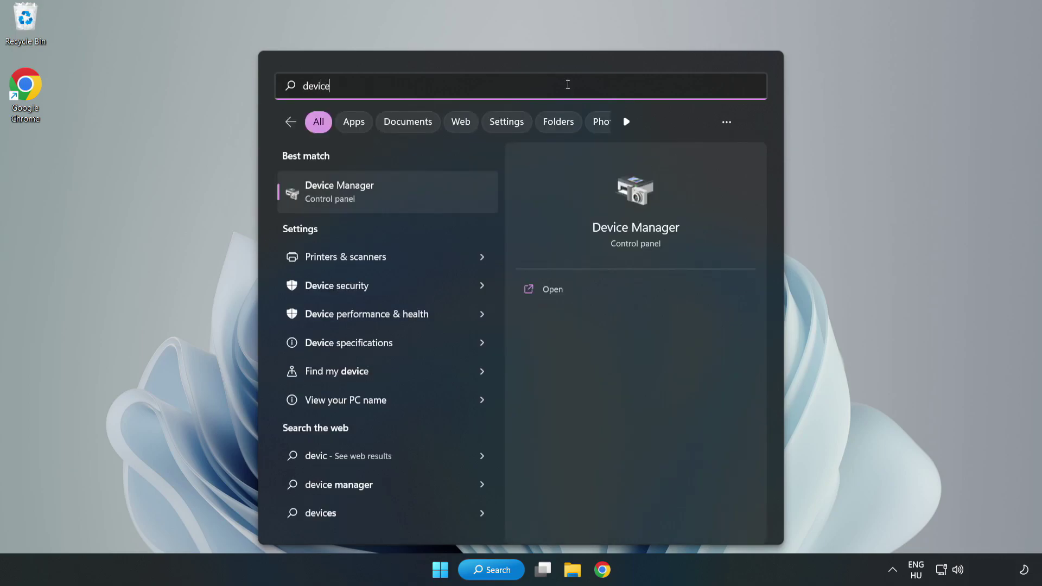
type(" manager")
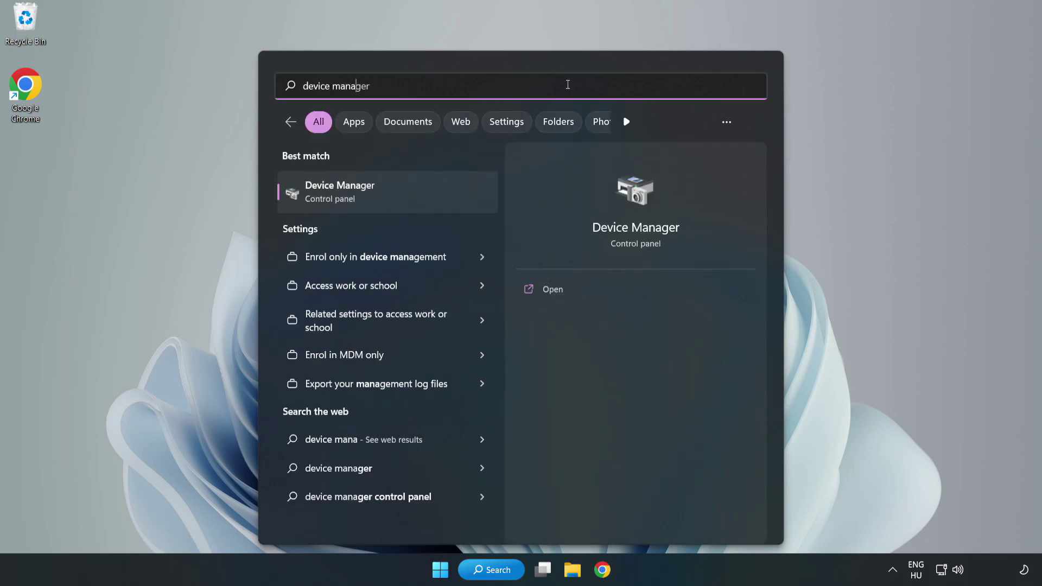
left_click(389, 201)
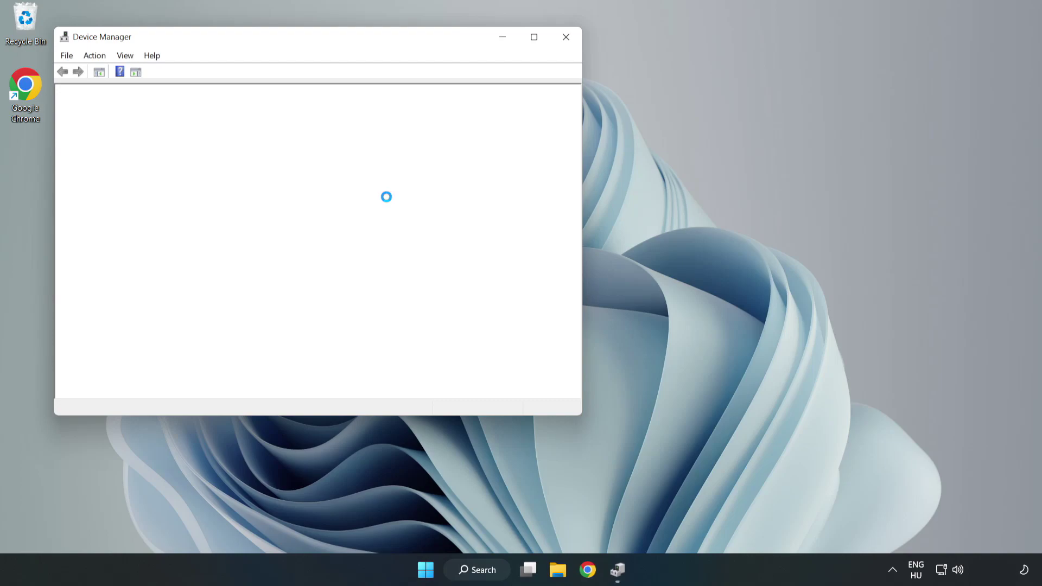
left_click_drag(279, 40, 466, 94)
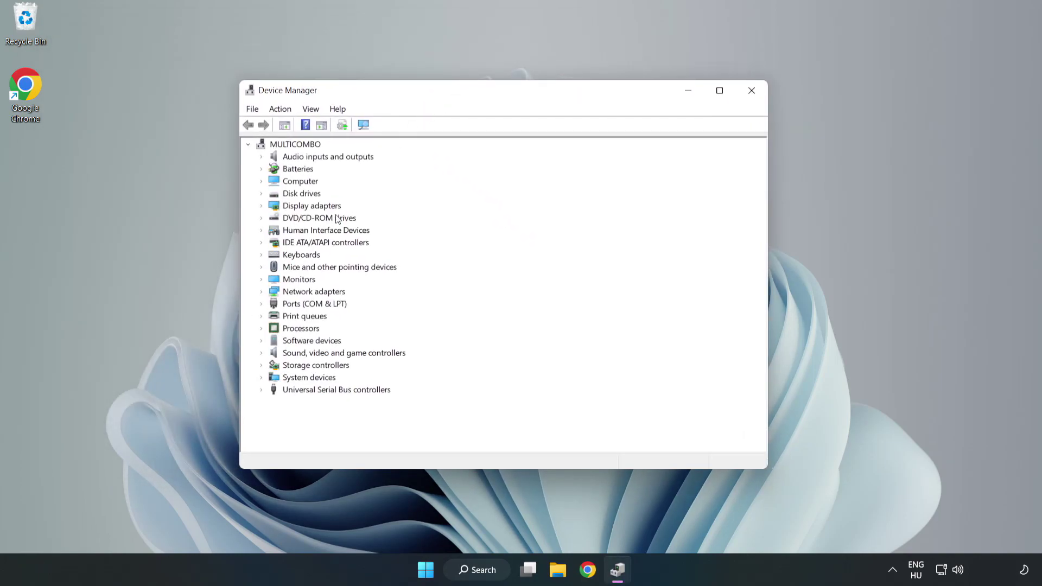
- Update the VMware SVGA 3D display adapter's driver with an automatic driver search, and close Device Manager
left_click(278, 207)
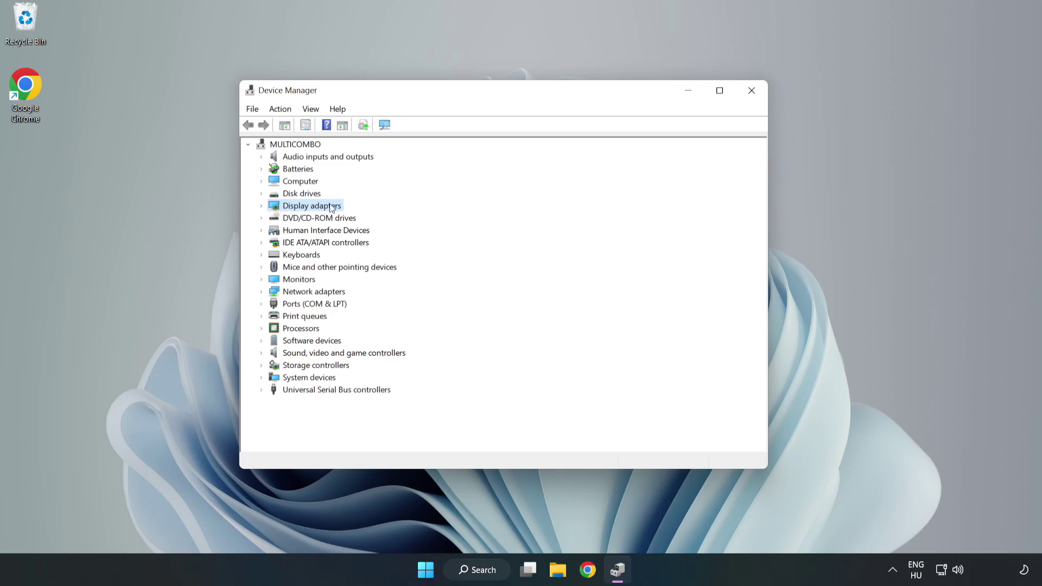
left_click(261, 207)
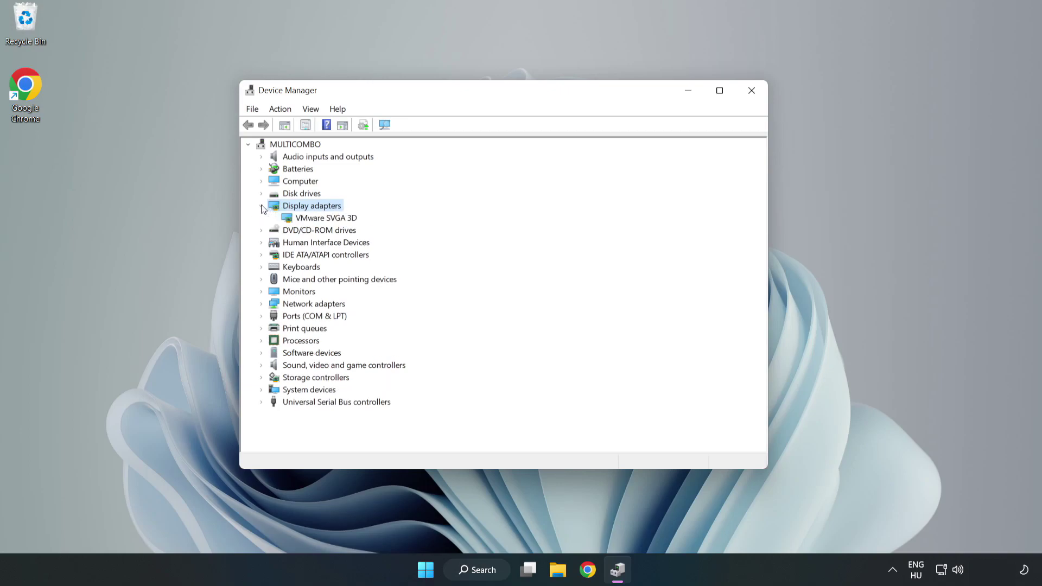
left_click(352, 217)
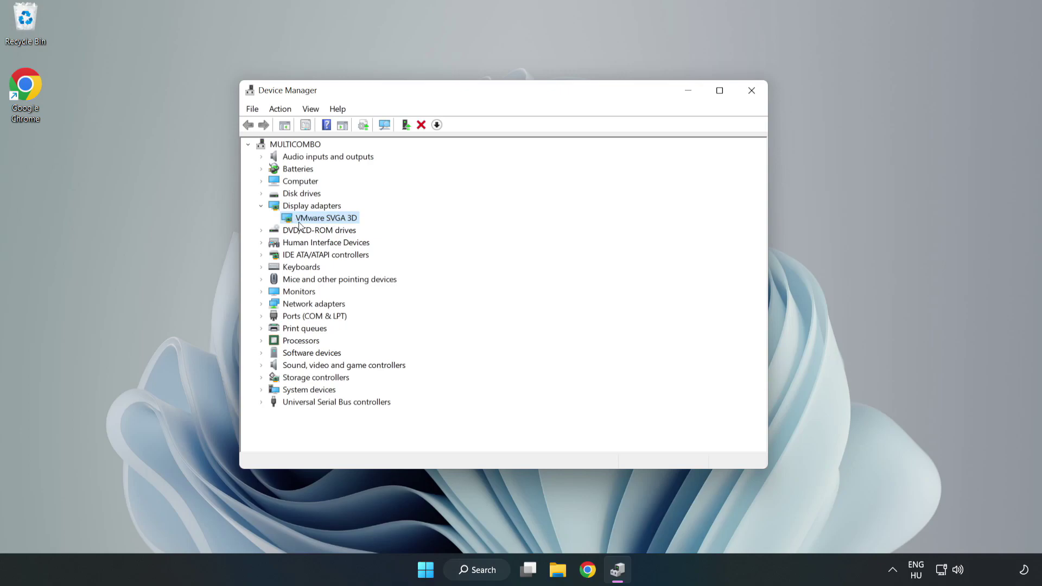
right_click(324, 220)
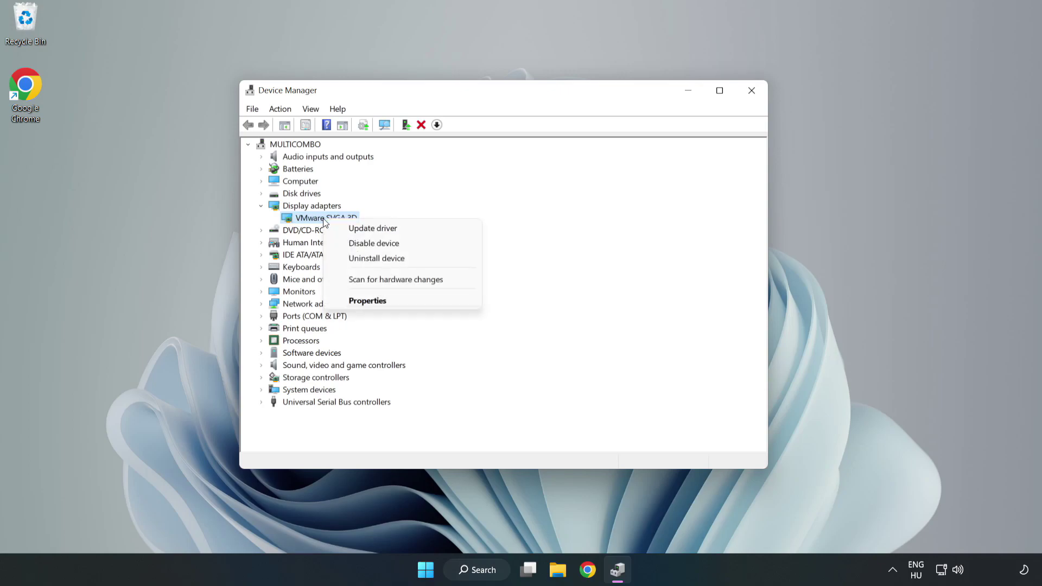
left_click(404, 232)
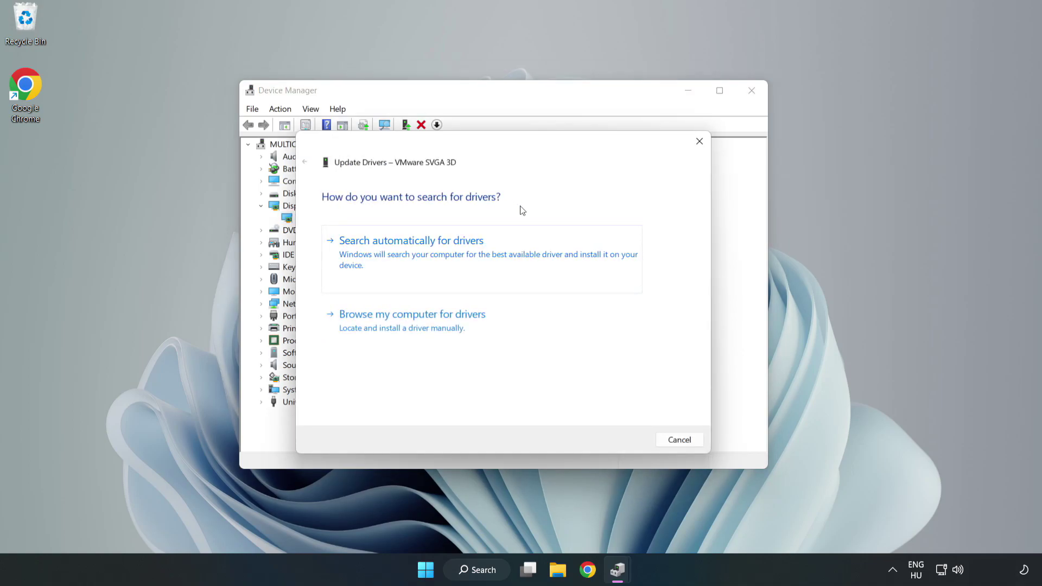
left_click(416, 253)
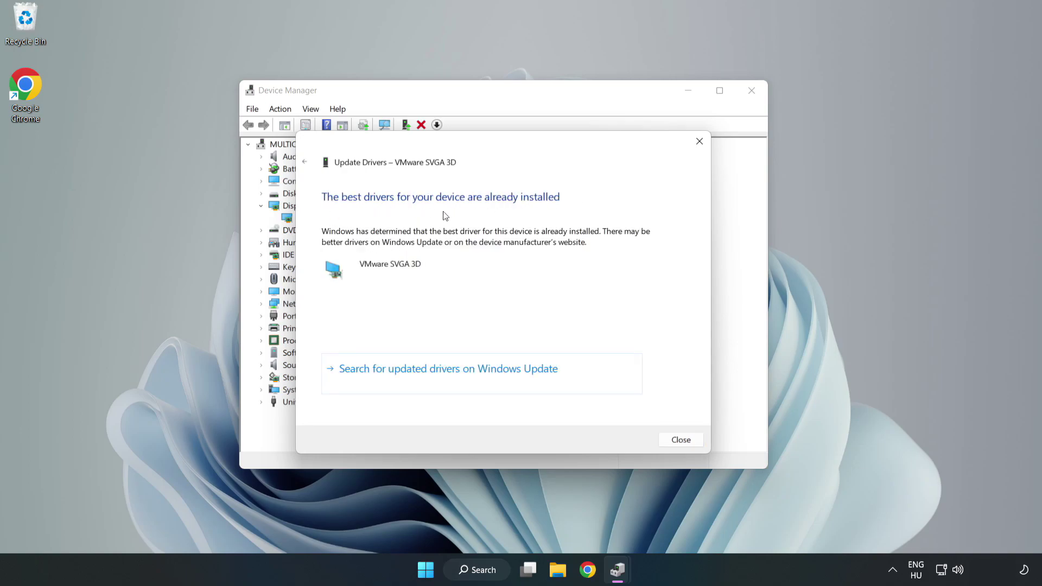
left_click(683, 440)
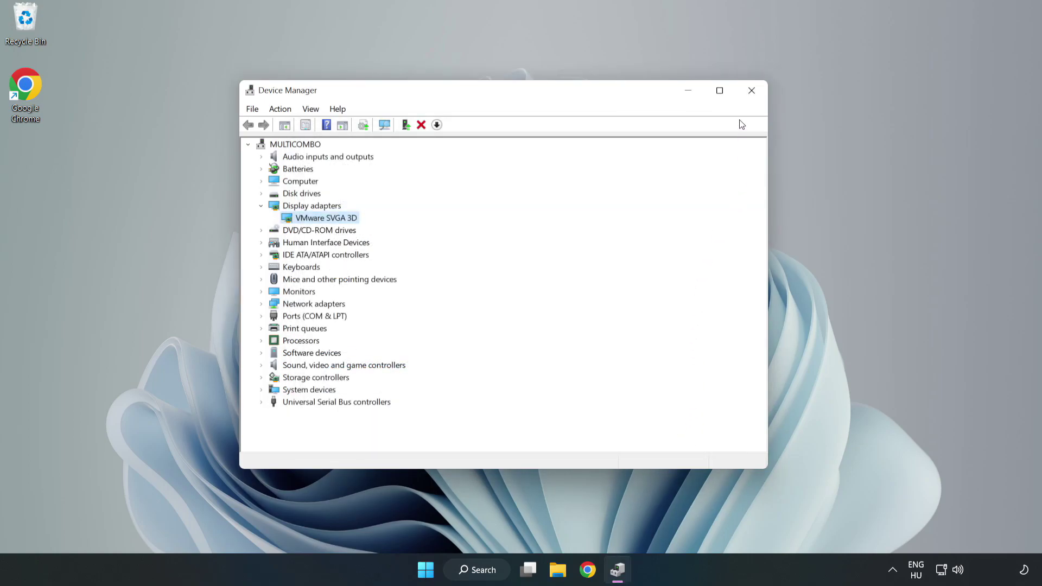
left_click(752, 96)
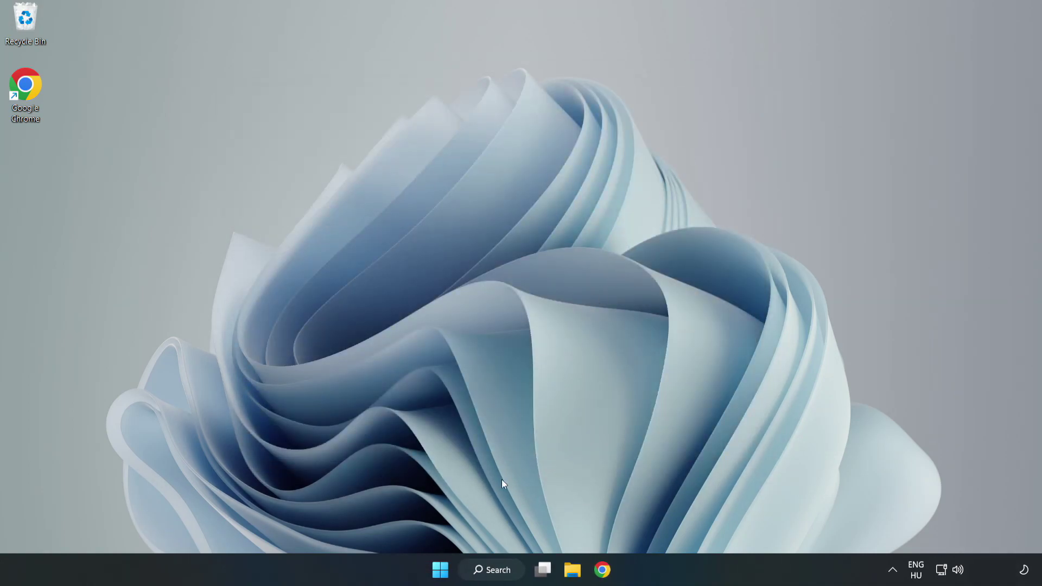
- Open the Windows Update settings, check for updates and close Settings
left_click(494, 572)
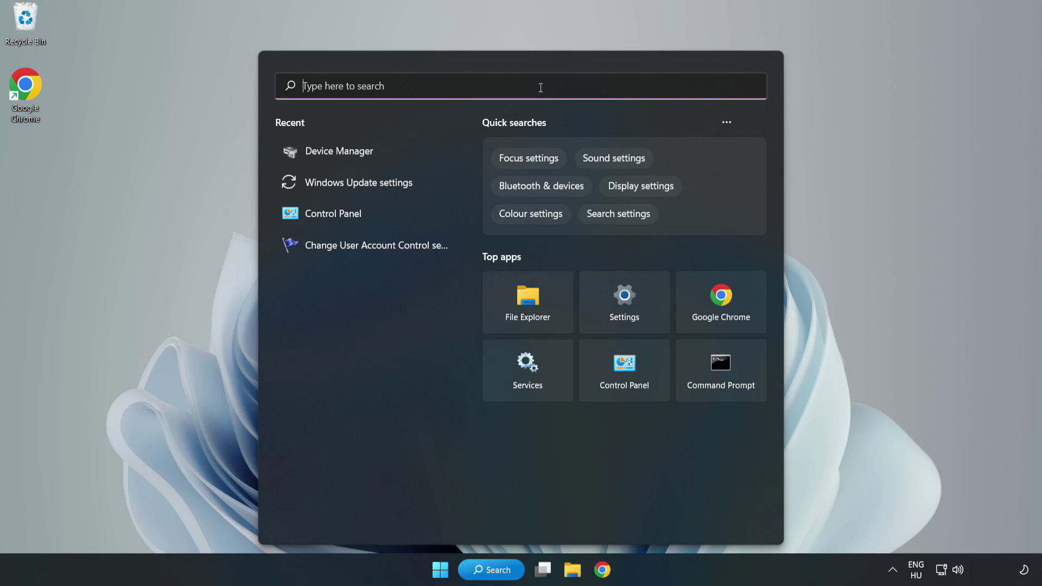
type("updates")
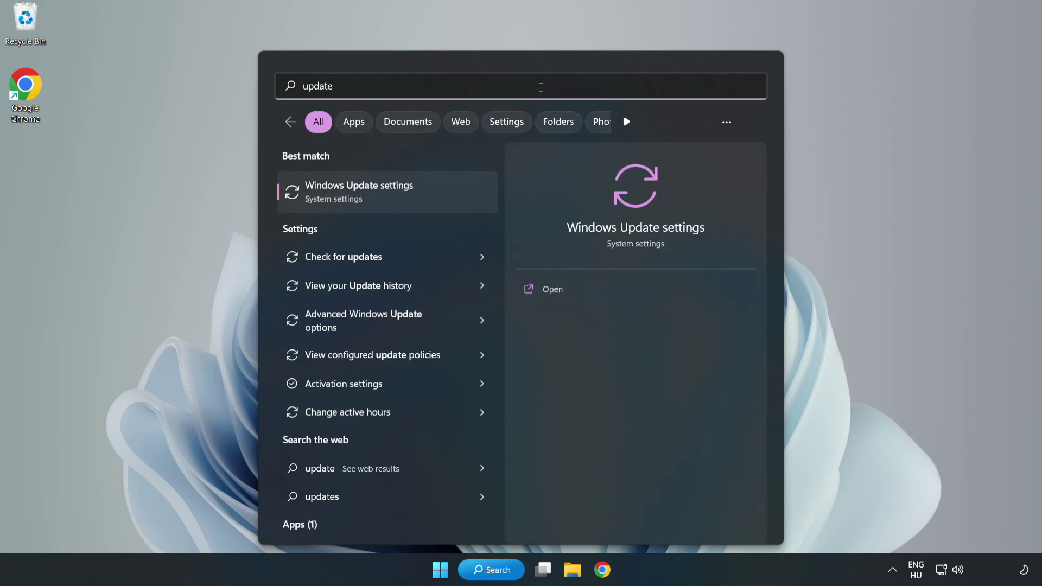
left_click(369, 193)
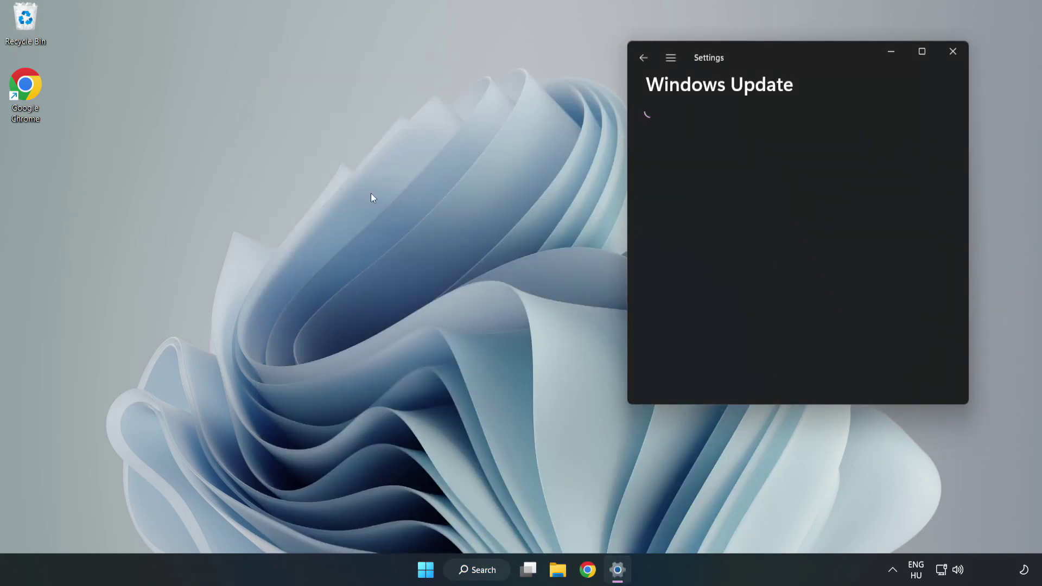
left_click(924, 50)
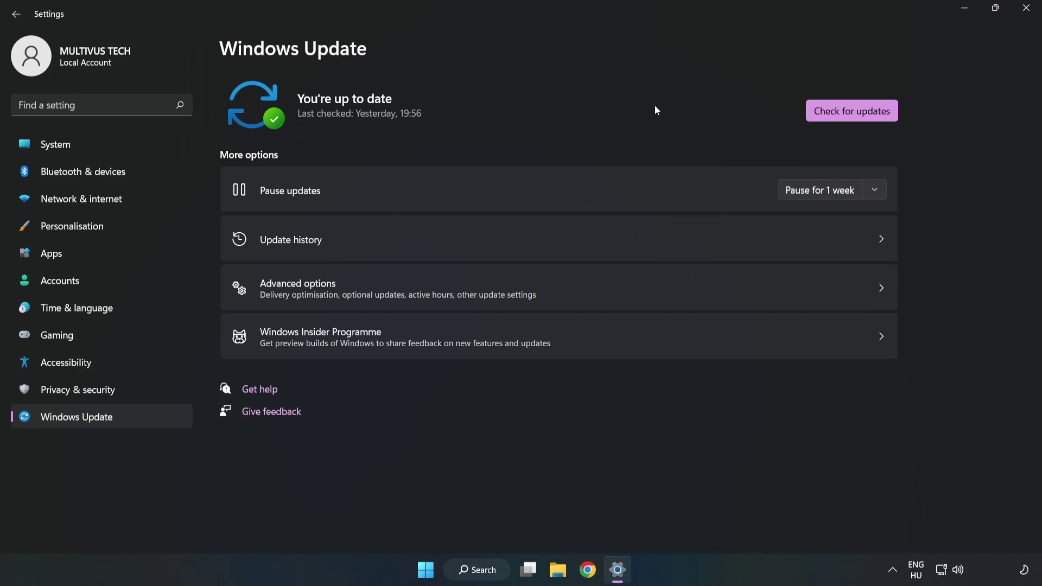
left_click(856, 114)
left_click(1026, 10)
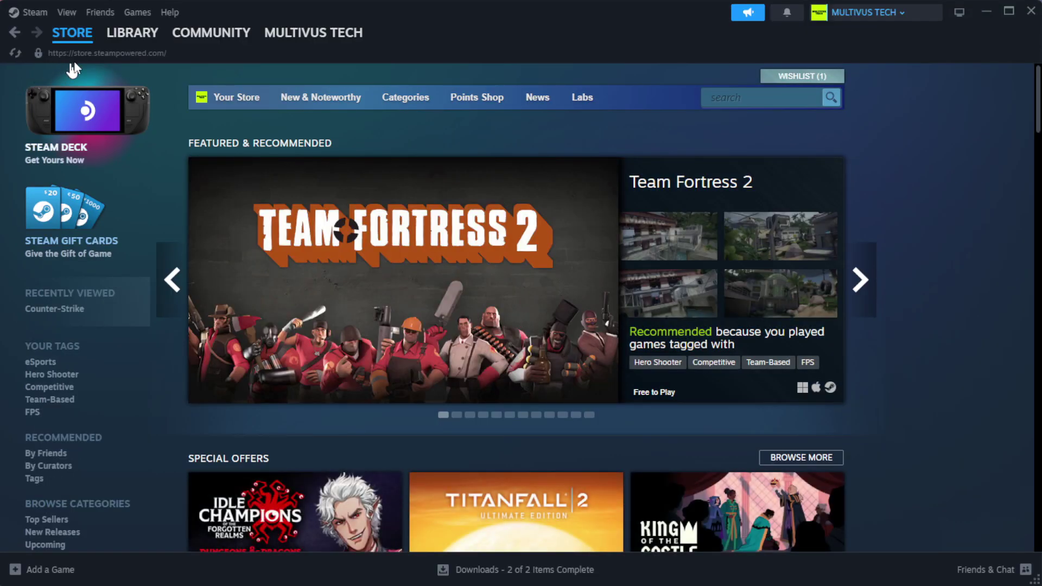
- Switch to Steam and verify the integrity of the game files for the favourite game in the library
mouse_move(132, 39)
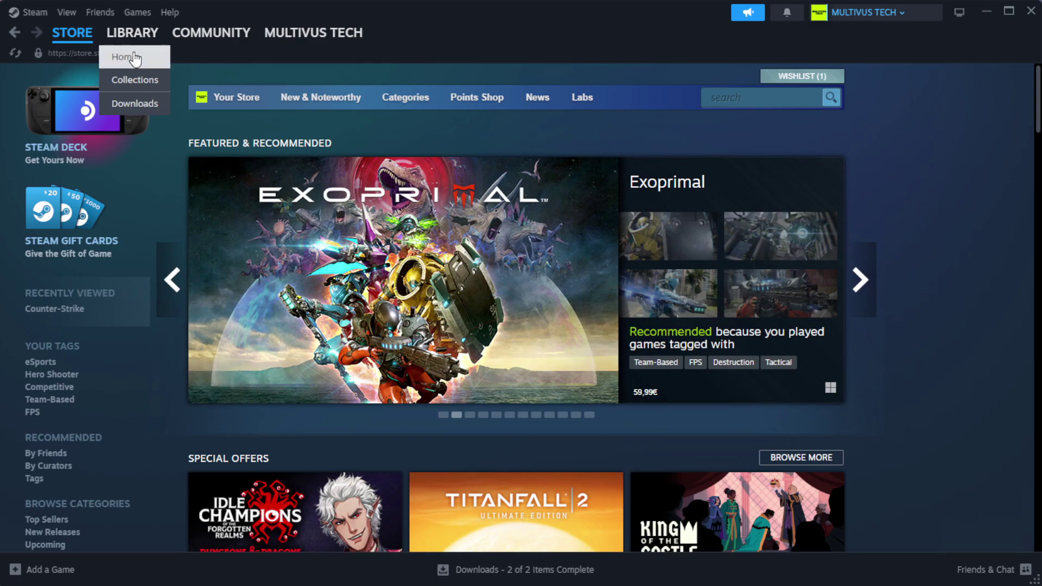
left_click(150, 58)
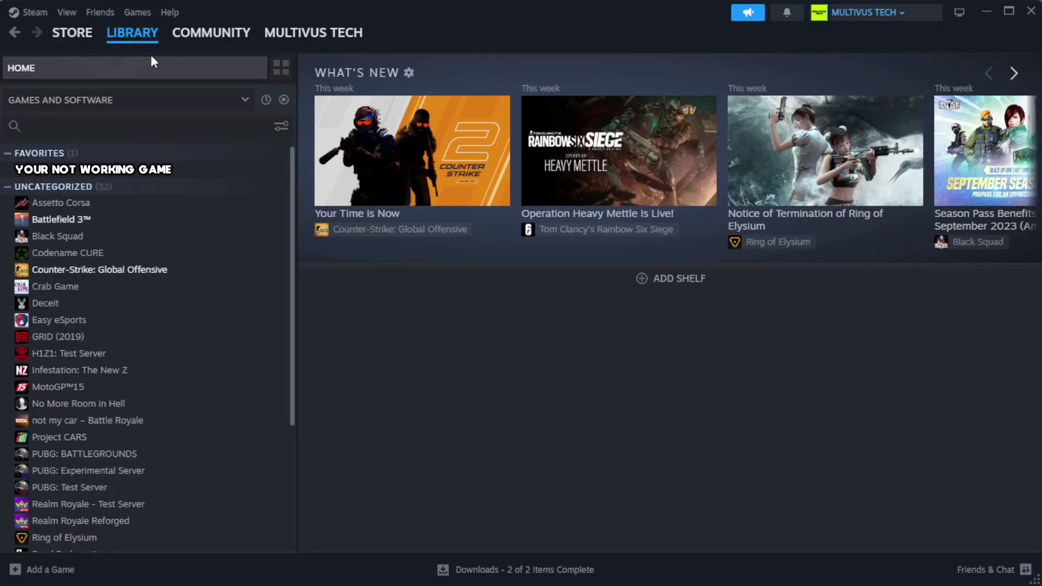
right_click(257, 172)
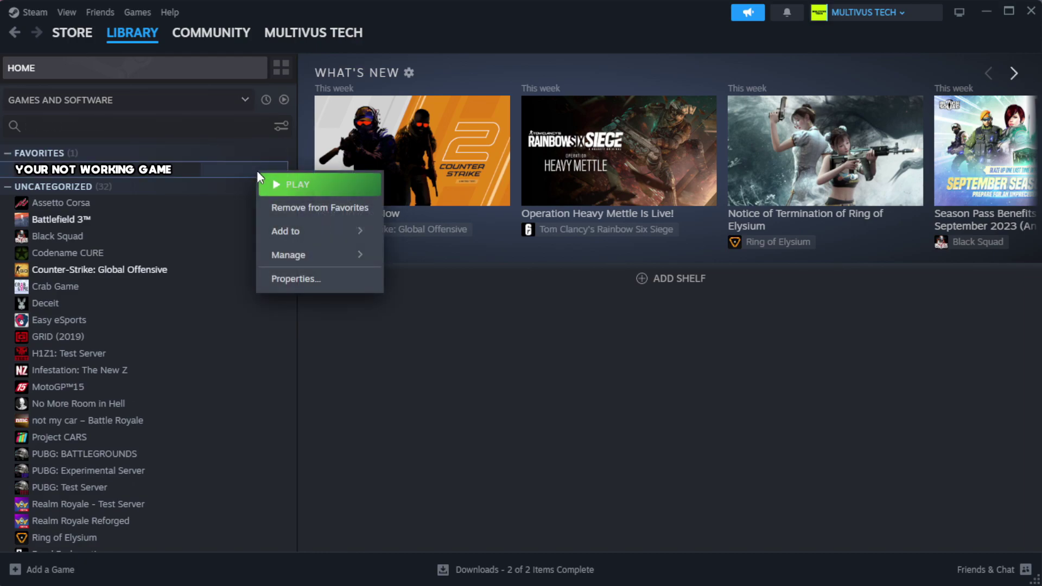
left_click(330, 287)
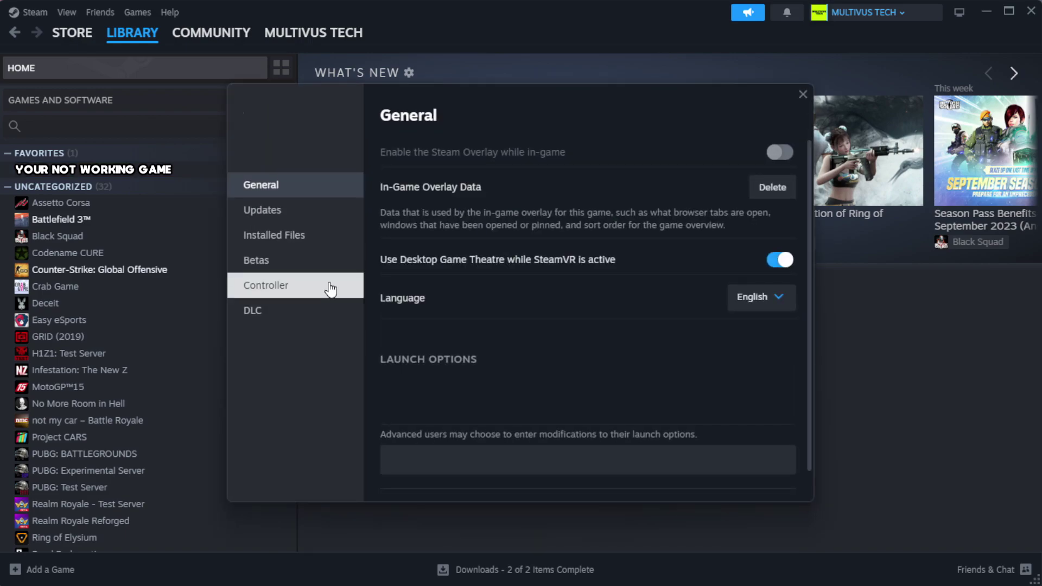
left_click(342, 247)
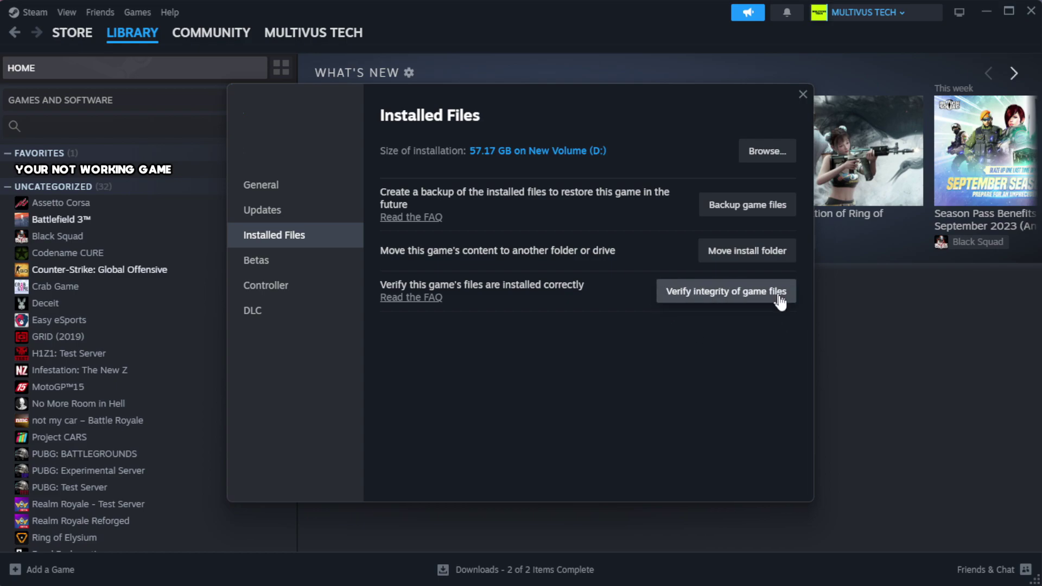
left_click(732, 303)
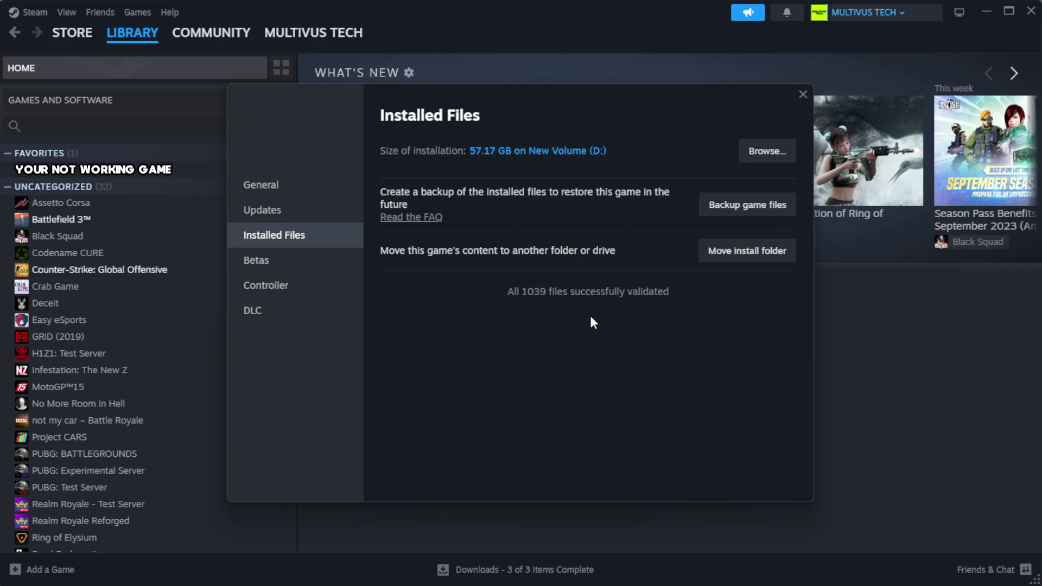
- Browse to the game's installation folder and open the properties of the YOUR NOT WORKING GAME shortcut
left_click(766, 152)
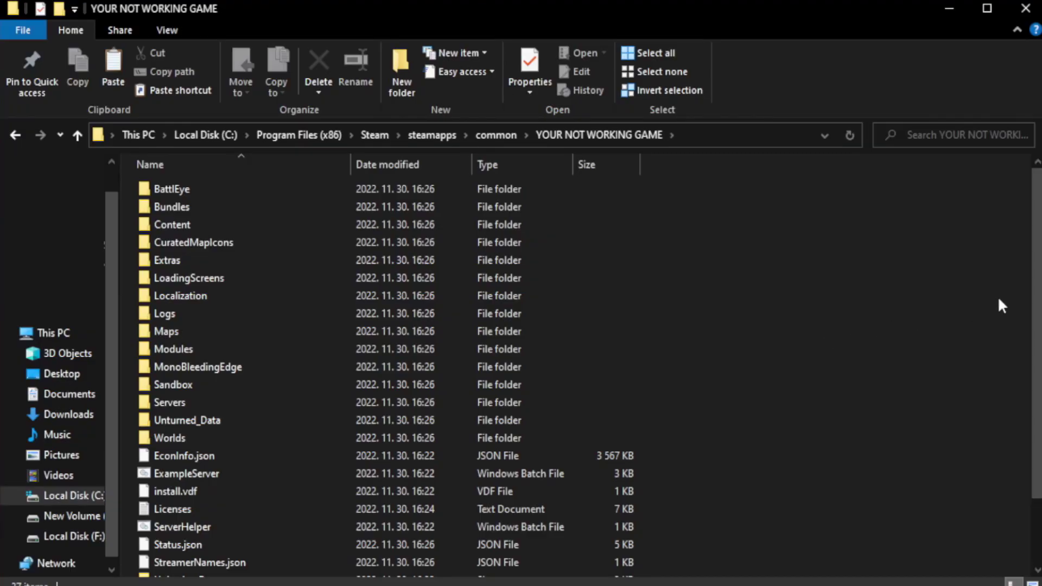
scroll(1039, 389, "down", 2)
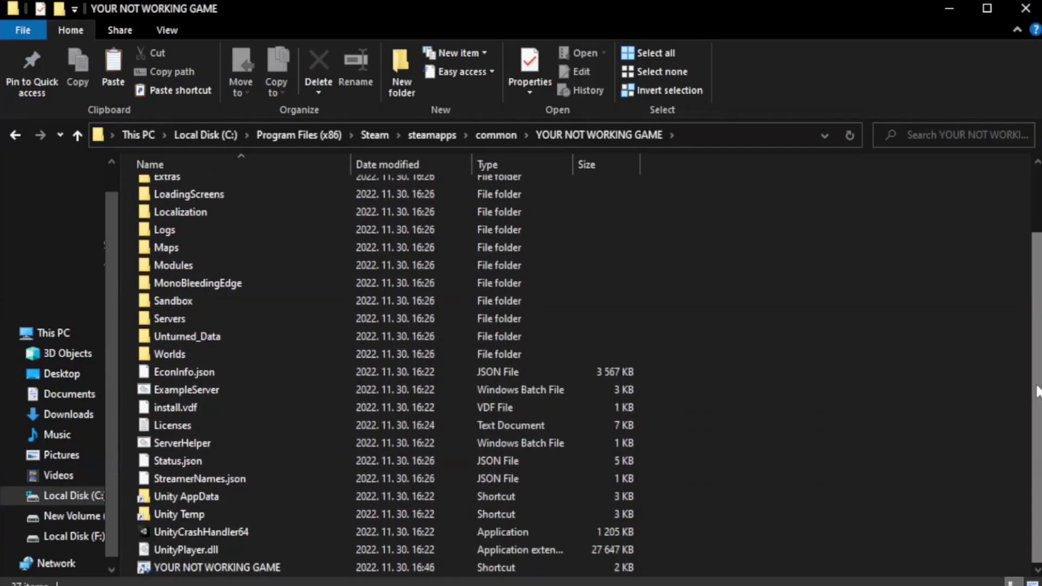
left_click(376, 567)
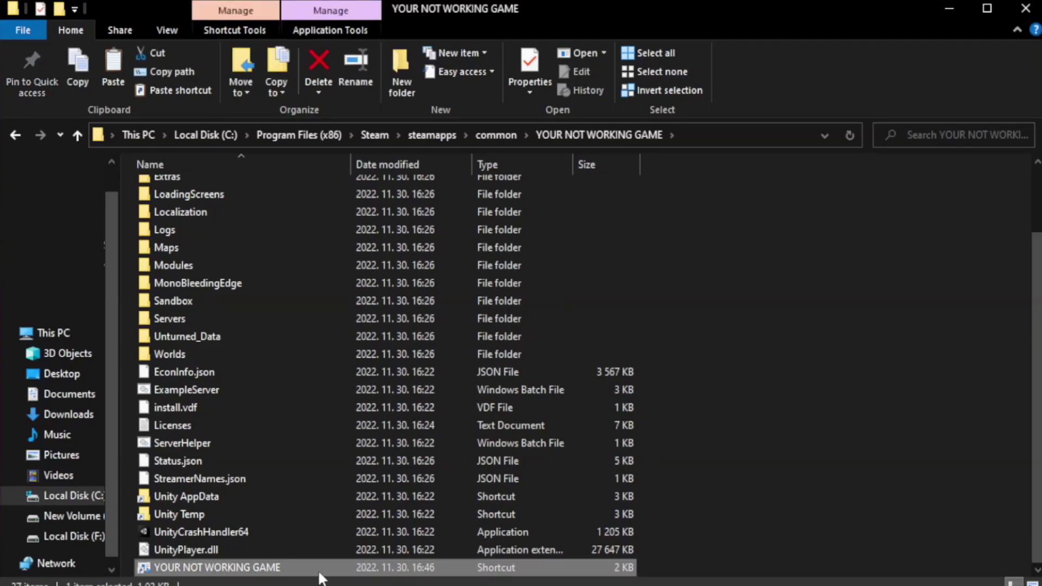
right_click(348, 568)
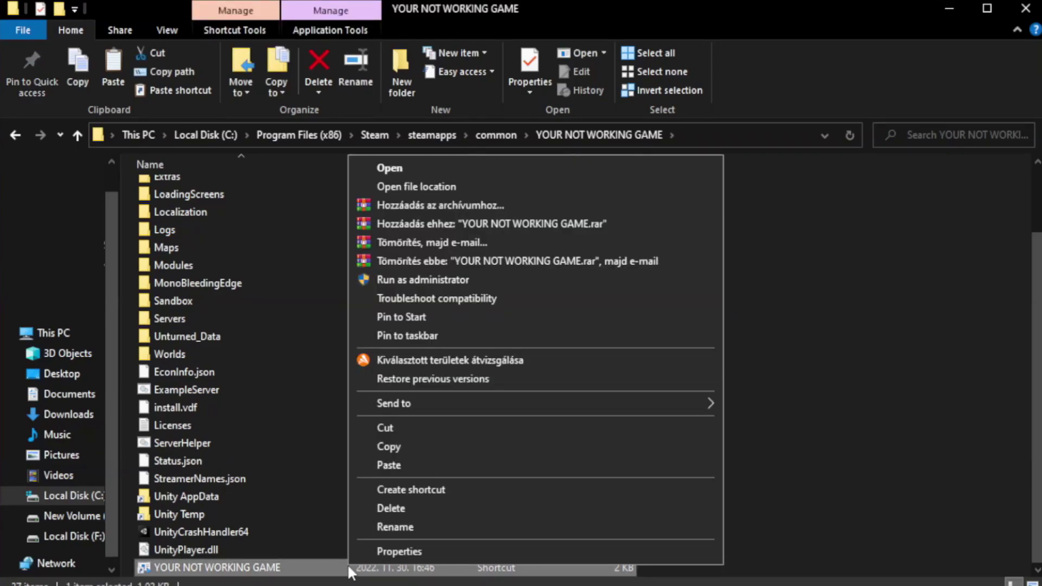
left_click(530, 549)
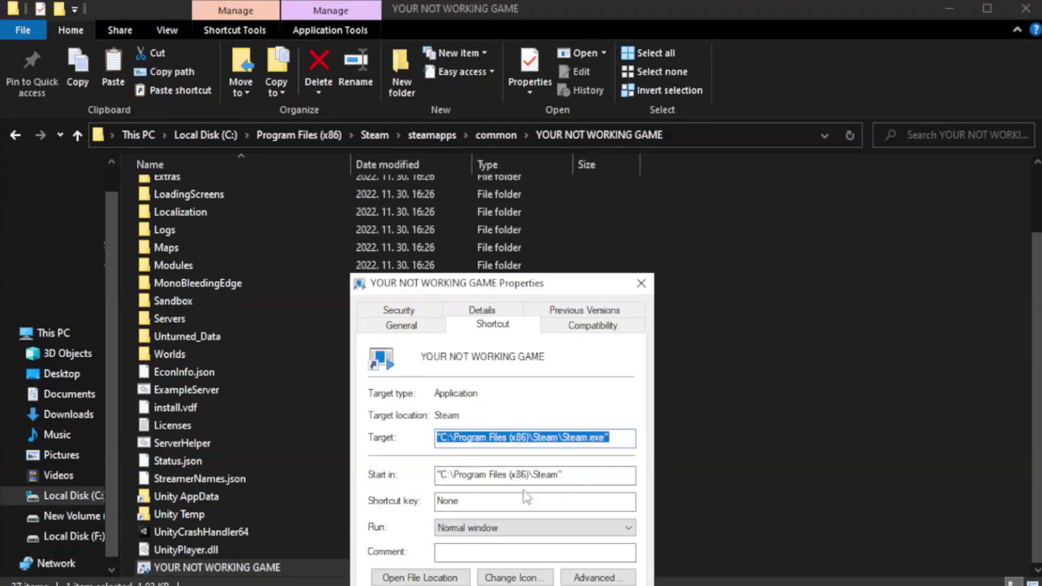
left_click_drag(519, 293, 523, 106)
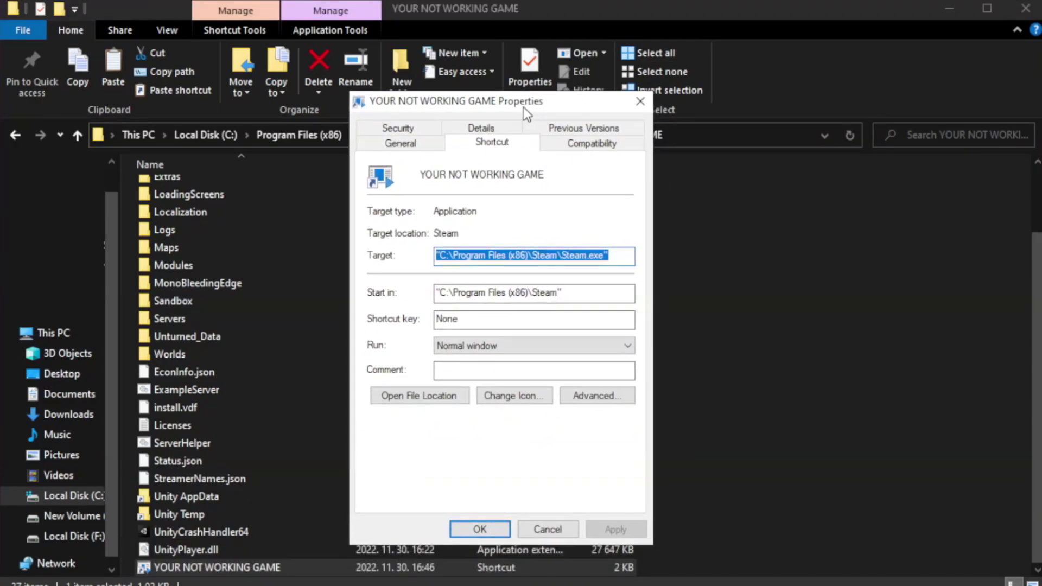
- Apply Windows 8 compatibility mode to the game shortcut, with fullscreen optimizations disabled and running as administrator enabled
left_click(586, 146)
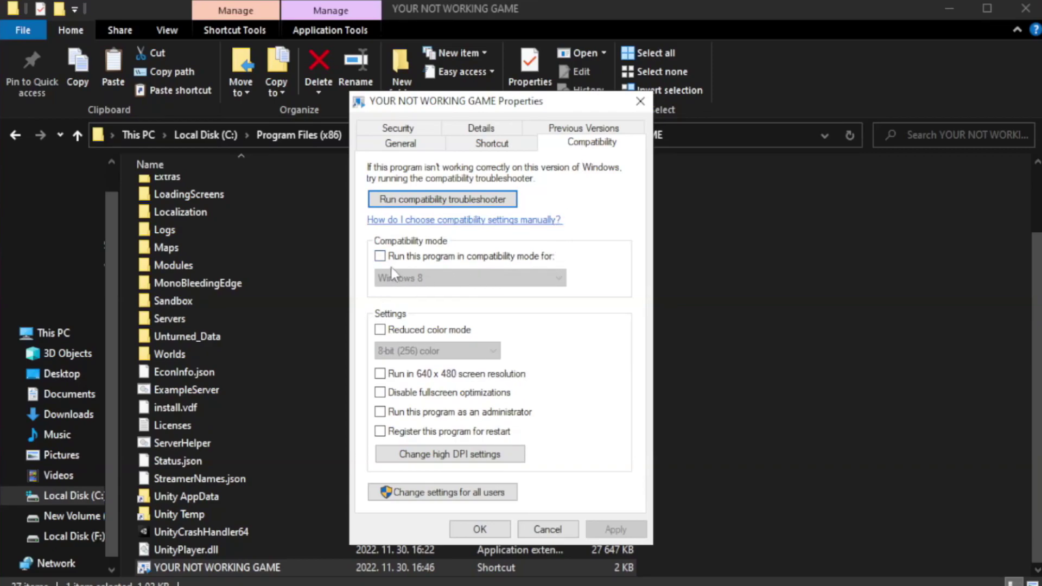
left_click(414, 260)
left_click(468, 279)
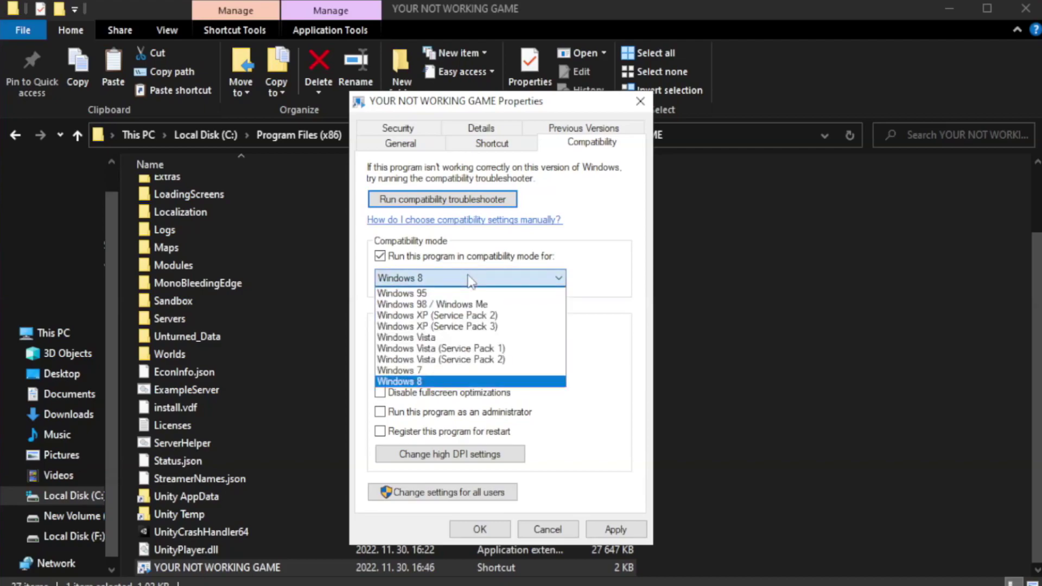
left_click(441, 381)
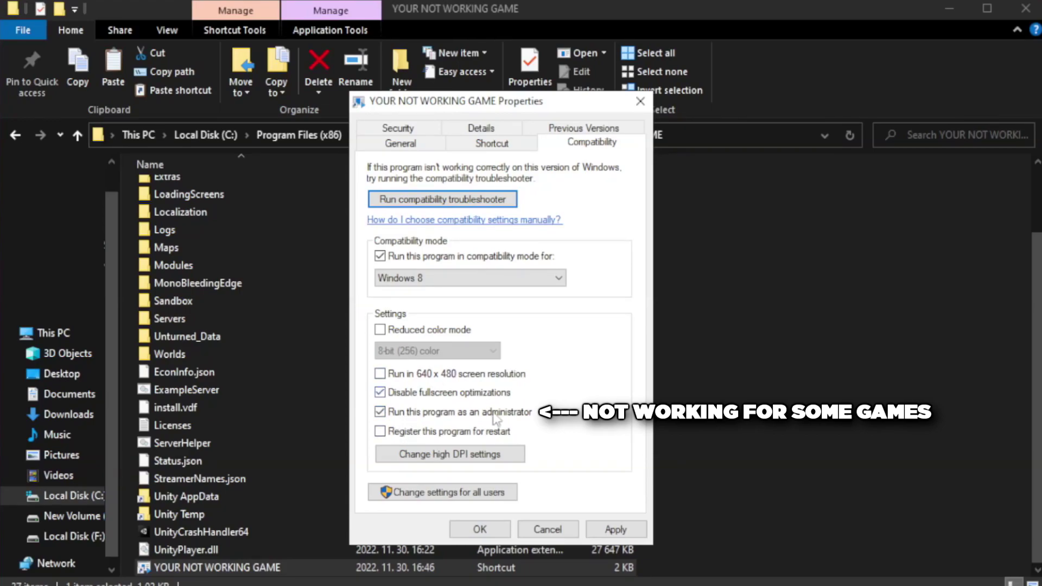
left_click(615, 530)
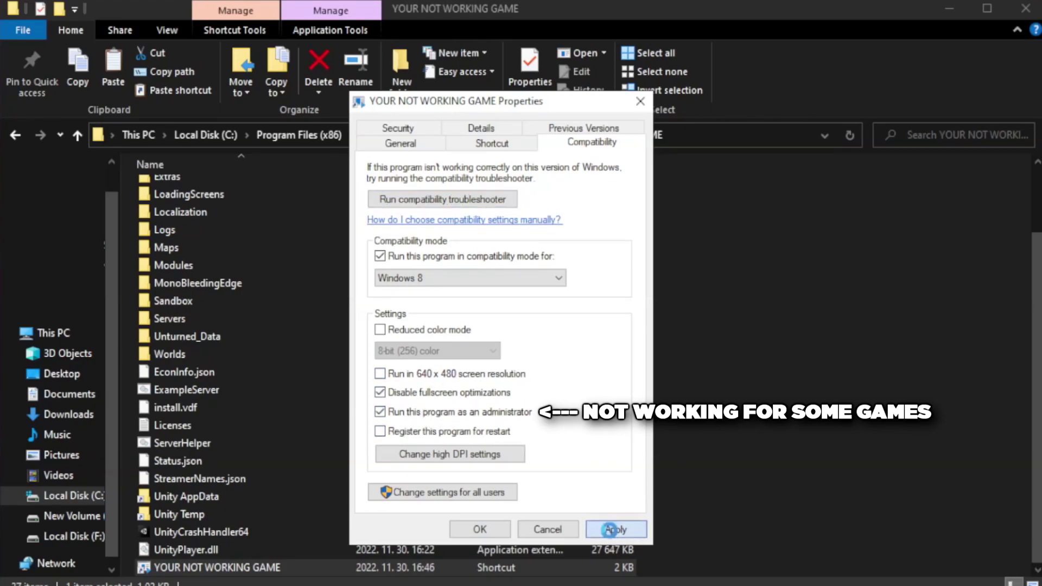
left_click(479, 530)
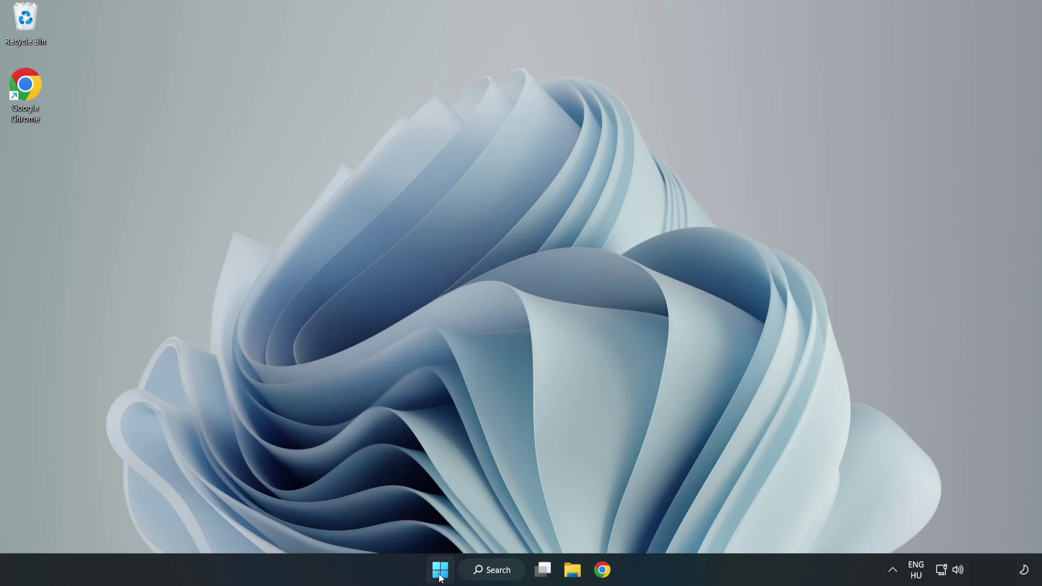
- In Task Manager, disable Cortana, Microsoft Edge, Microsoft Teams and Phone Link at startup, and close it
right_click(441, 574)
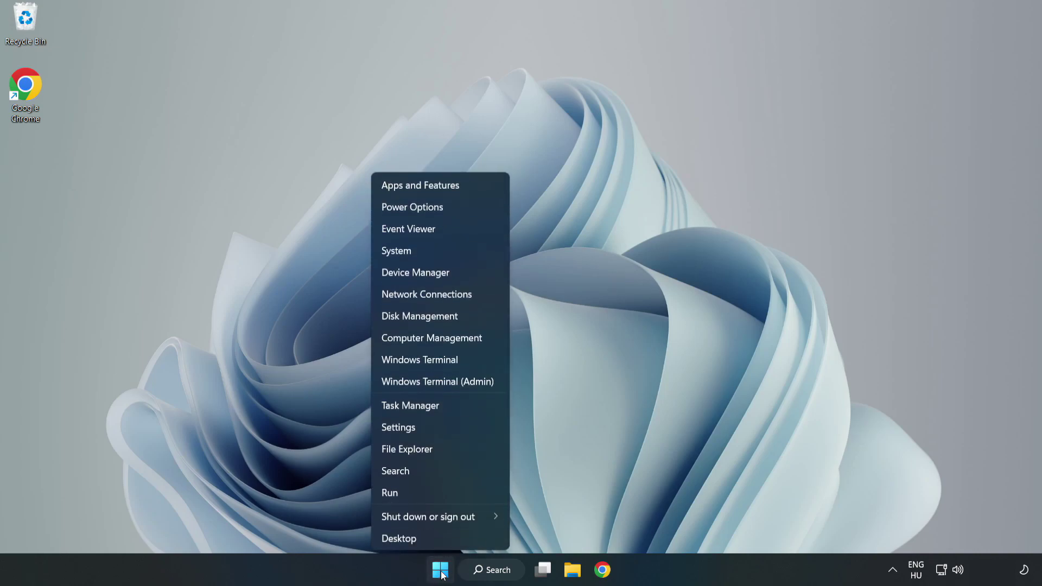
left_click(439, 406)
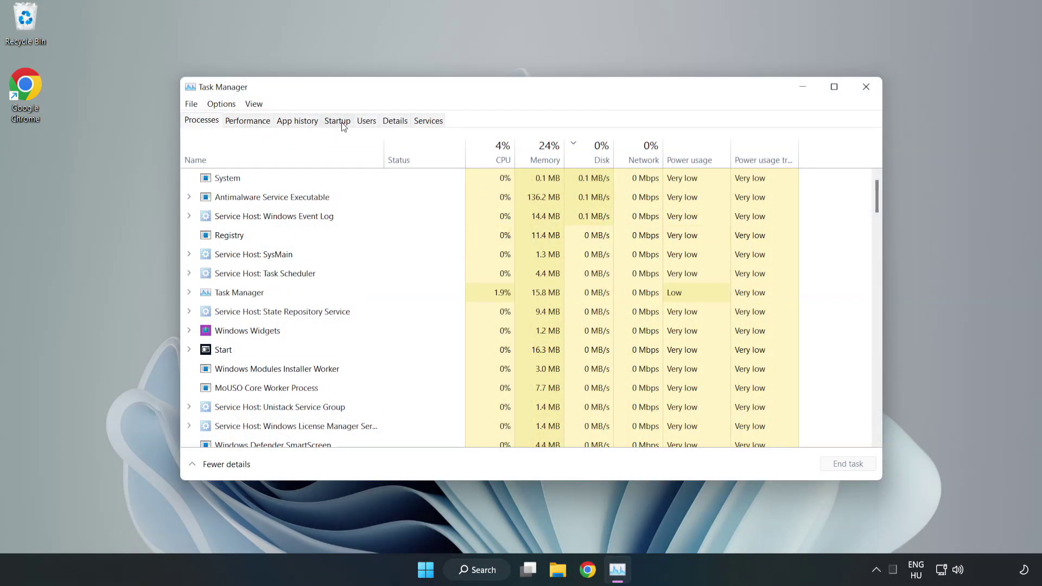
left_click(339, 124)
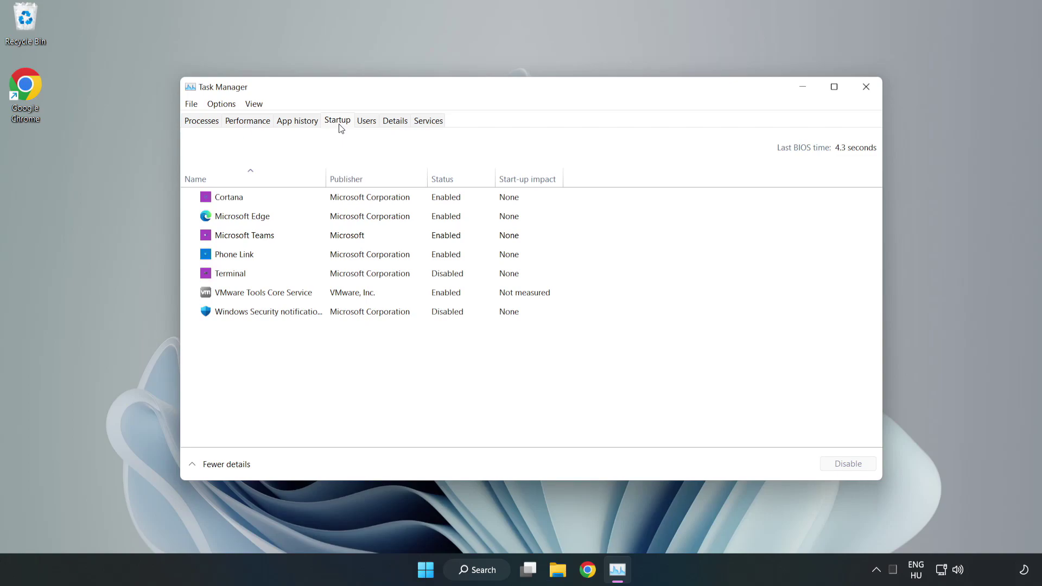
left_click(361, 202)
left_click(831, 462)
left_click(454, 220)
left_click(840, 464)
left_click(356, 235)
left_click(845, 465)
left_click(348, 255)
left_click(862, 474)
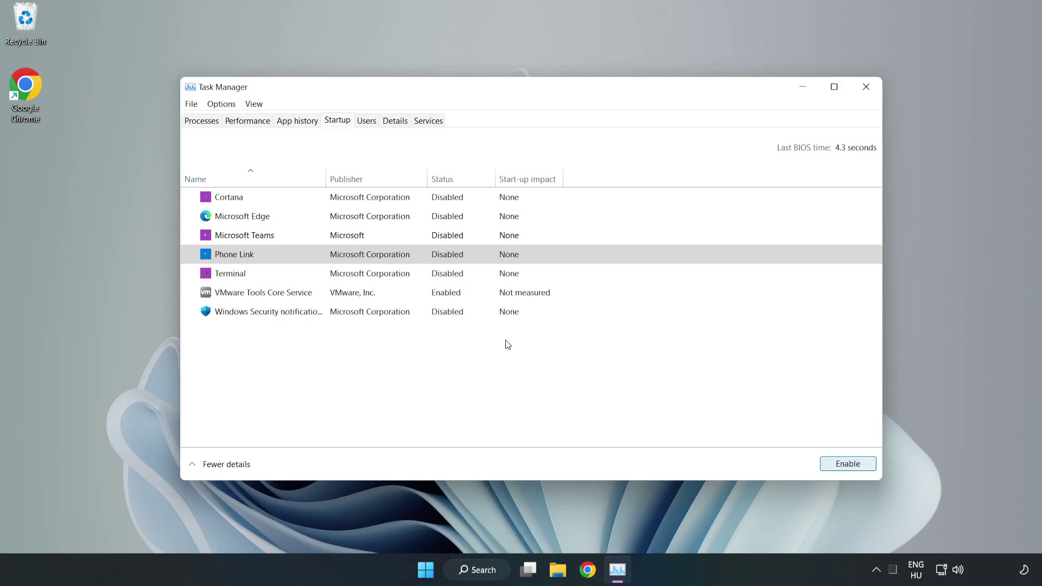
left_click(867, 90)
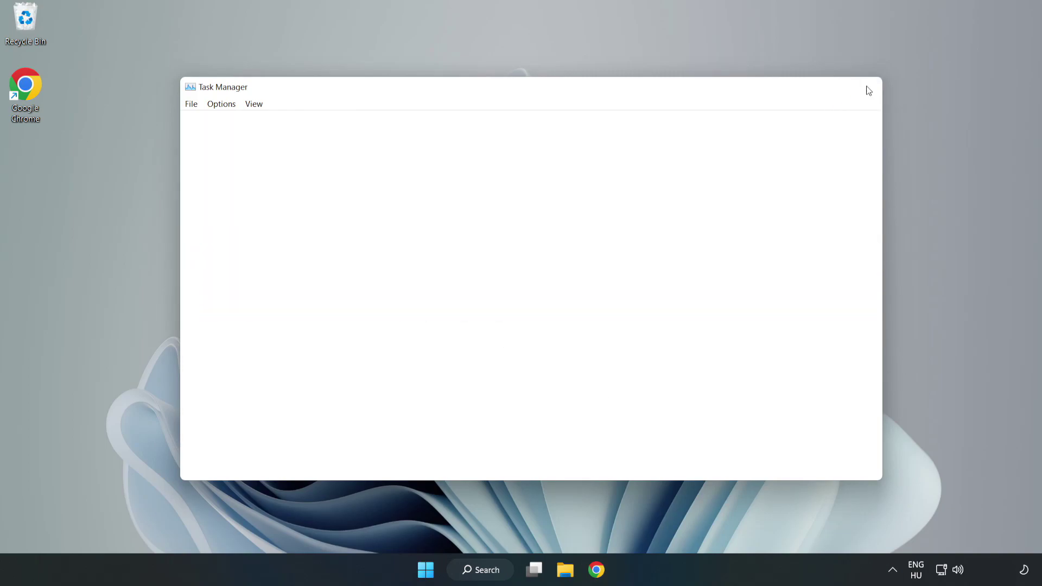
- Search for cmd, run Command Prompt as administrator and move its window to the middle of the desktop
left_click(504, 567)
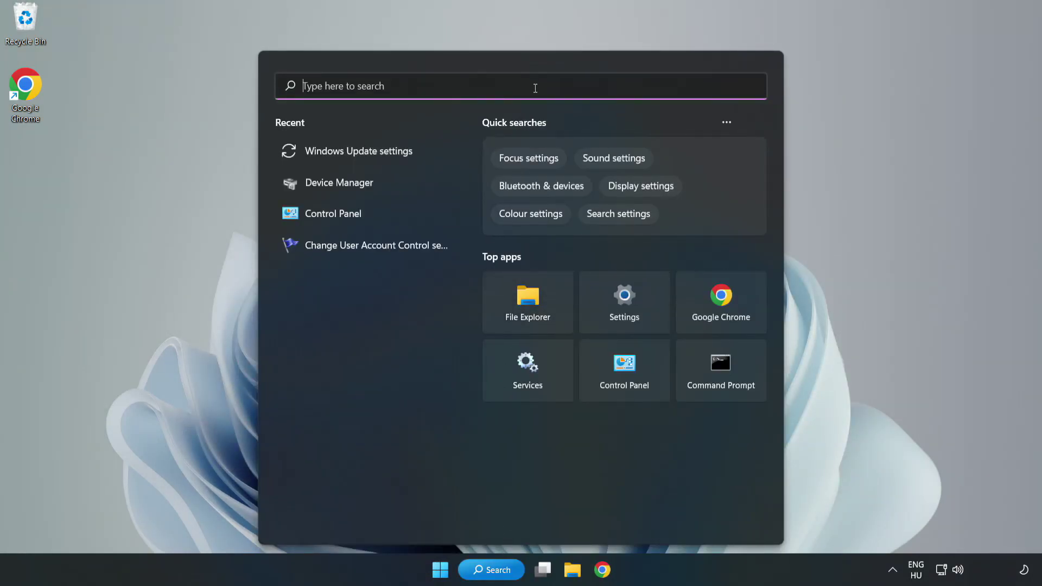
type("cmd")
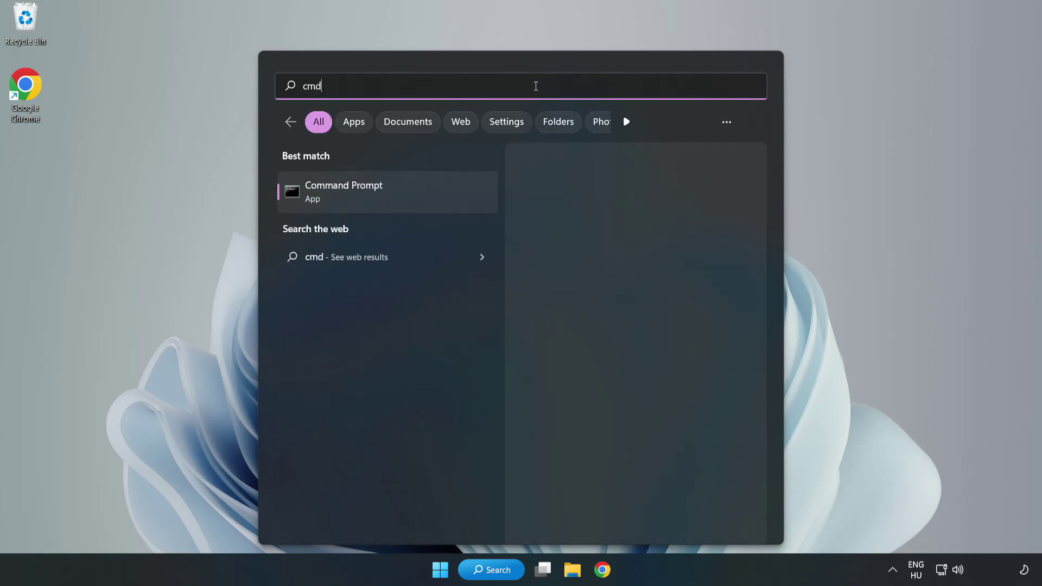
right_click(410, 198)
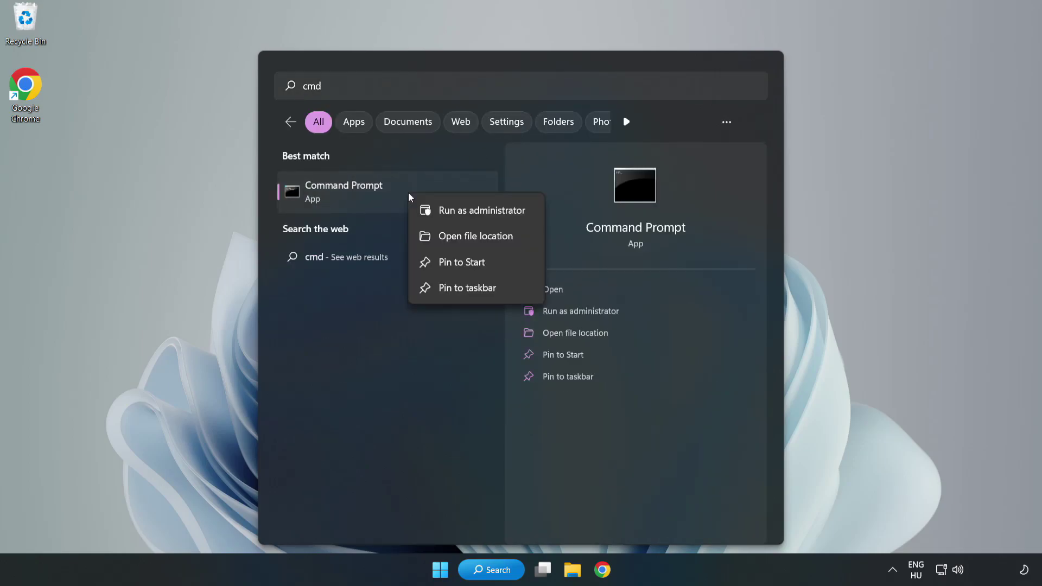
left_click(451, 212)
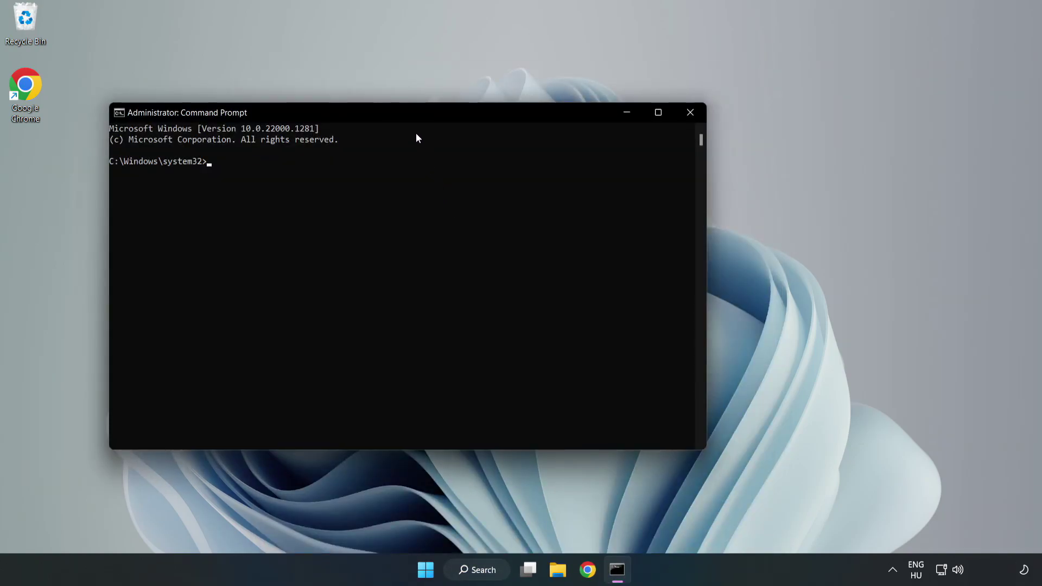
left_click_drag(416, 116, 530, 121)
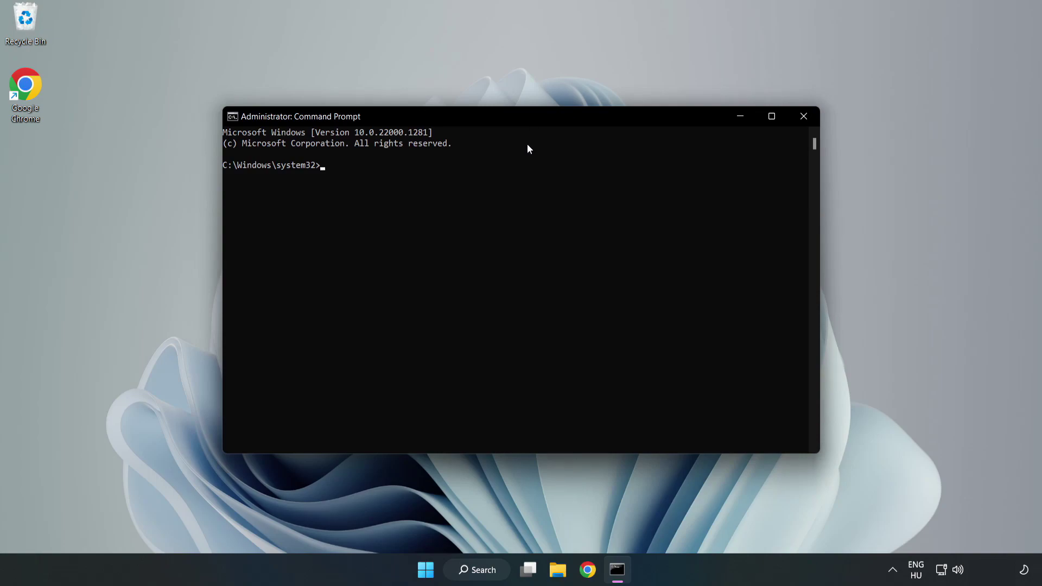
- Run the sfc /scannow system file check and close Command Prompt once the scan is done
type("sfc ")
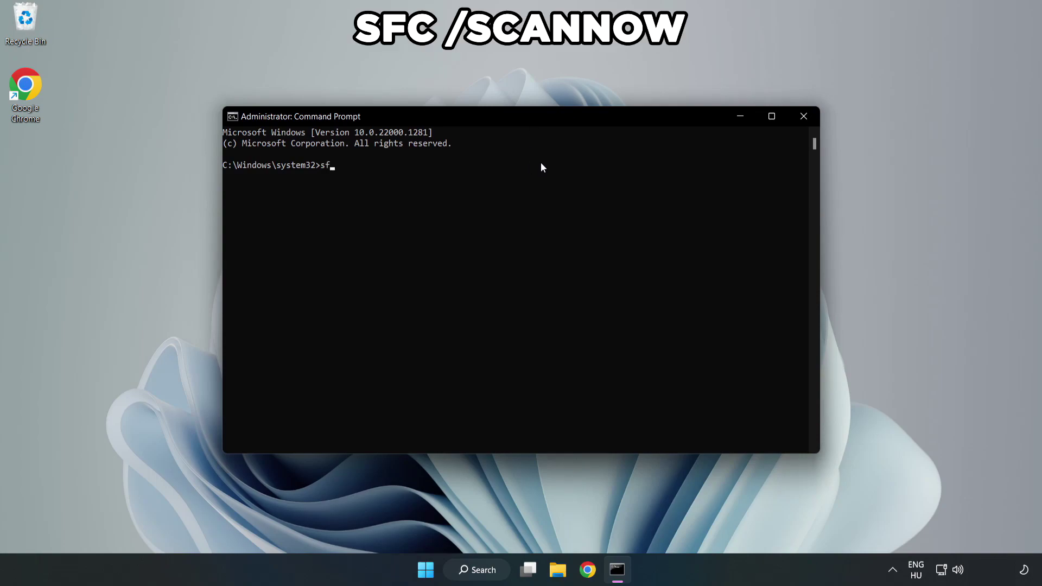
type("/scannow")
key("Return")
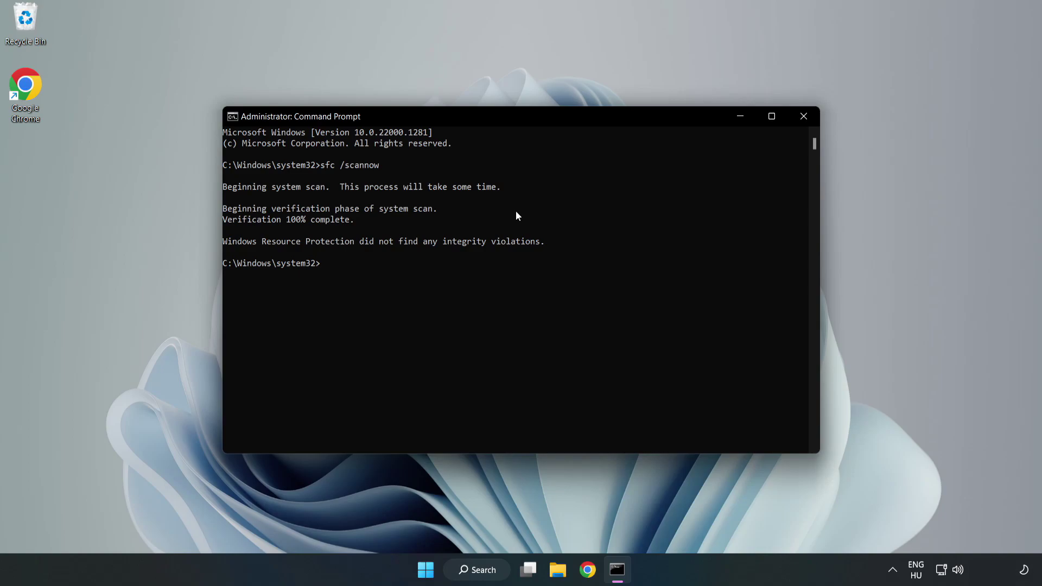
left_click(803, 124)
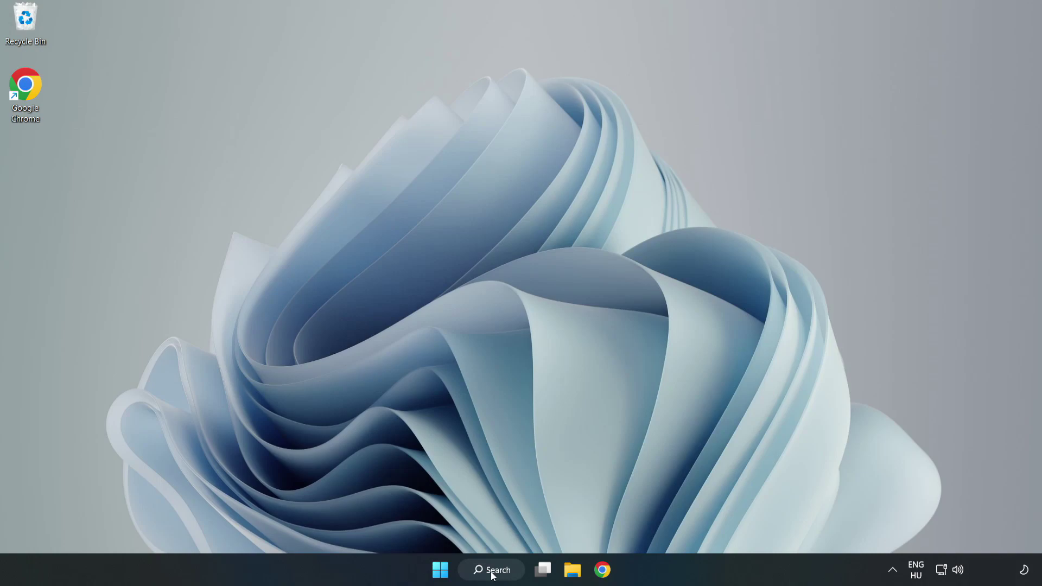
- Search for security, open Windows Security and go to the exclusions in the virus and threat protection settings
left_click(494, 575)
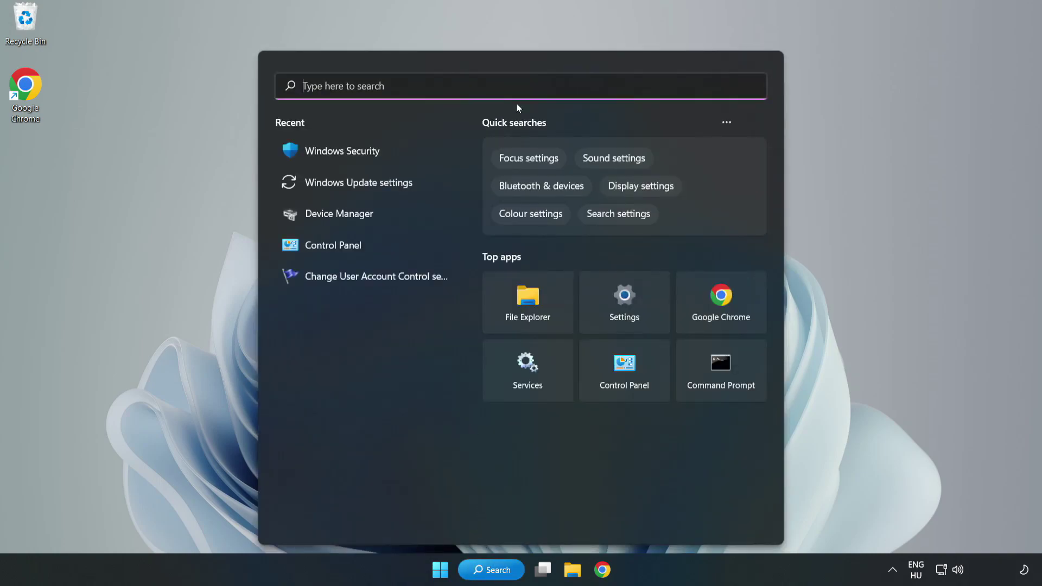
type("security")
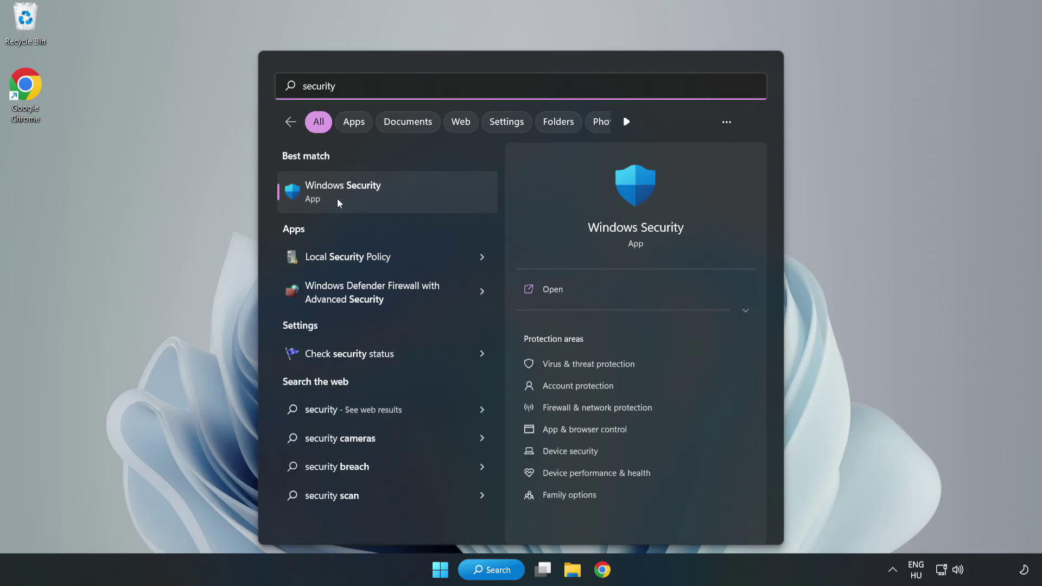
left_click(377, 199)
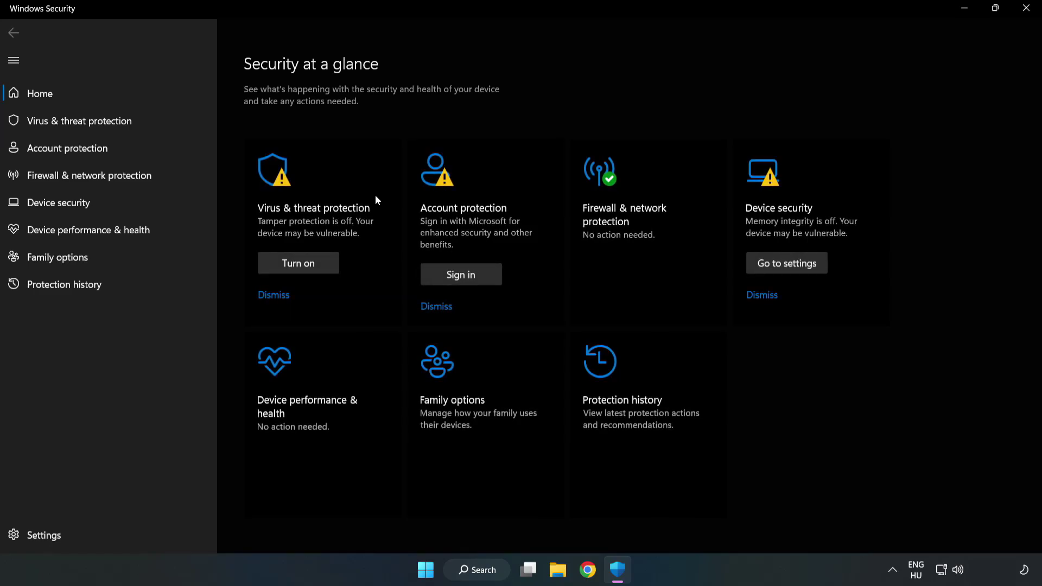
left_click(67, 124)
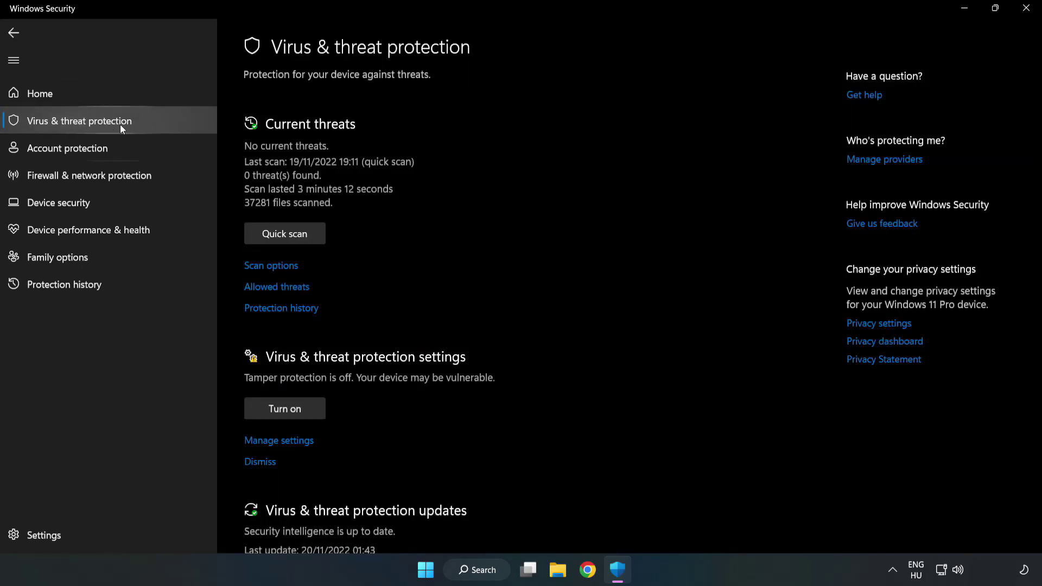
scroll(543, 211, "down", 3)
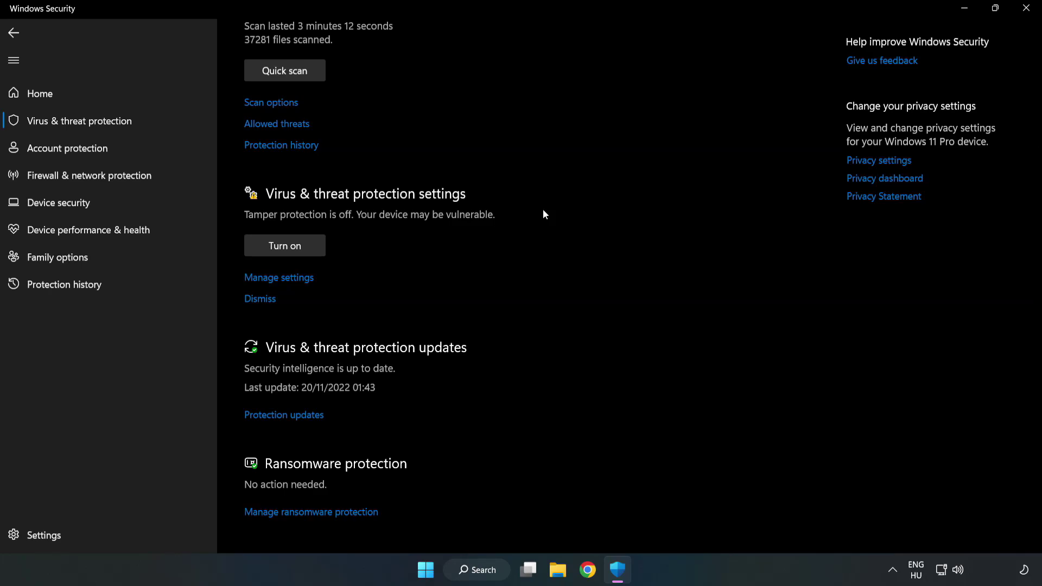
left_click(284, 278)
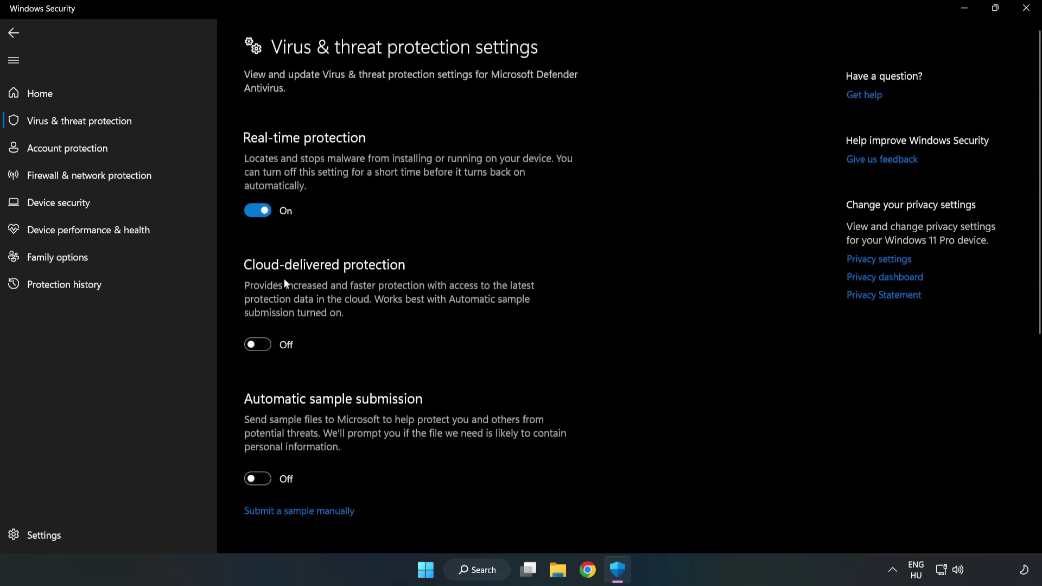
scroll(663, 274, "down", 6)
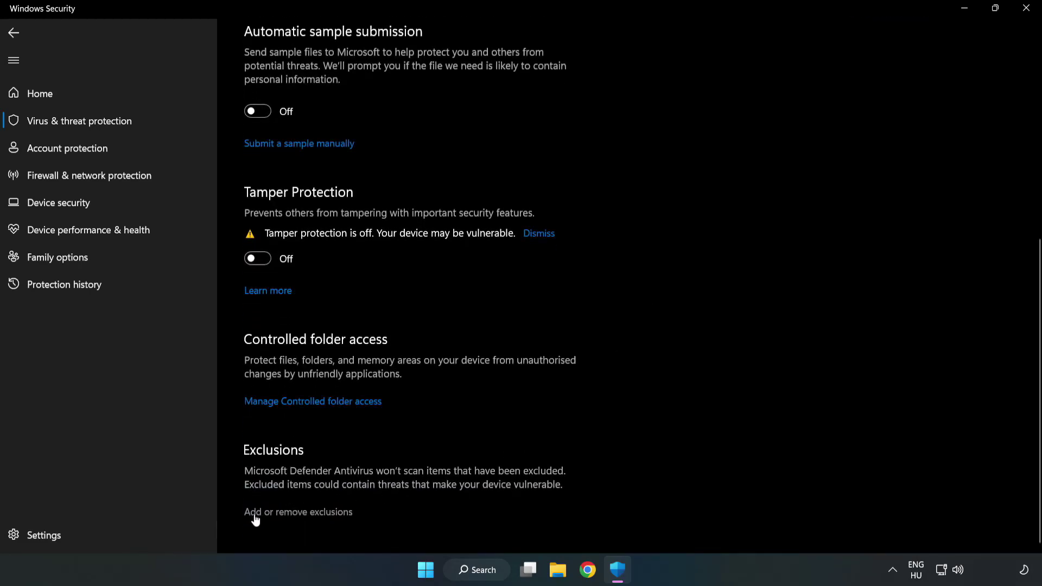
left_click(309, 513)
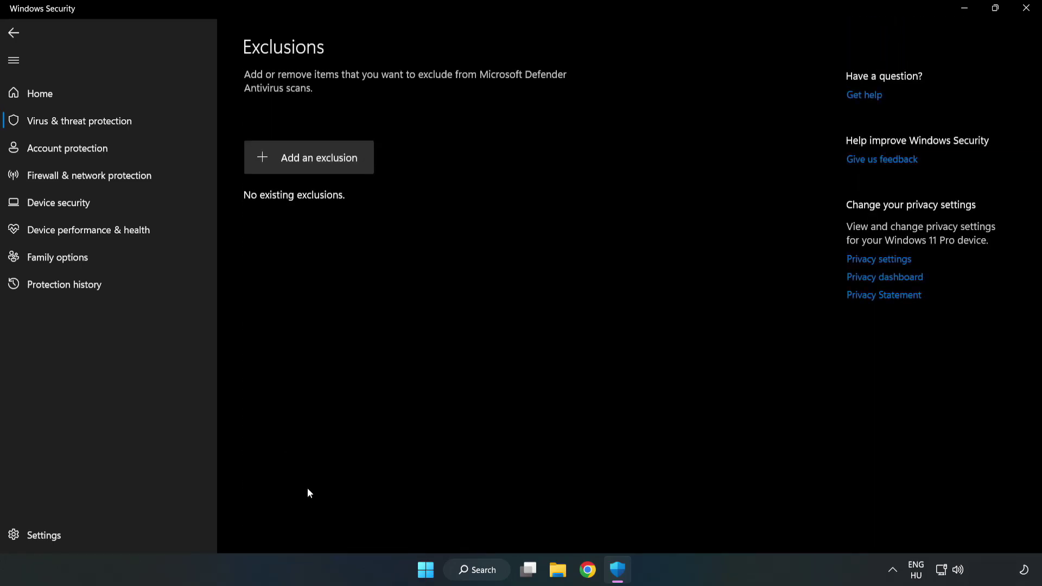
- Add the NOT WORKING APP shortcut from C:\Program Files (x86)\NOT WORKING APP as a file exclusion and close Windows Security
left_click(319, 163)
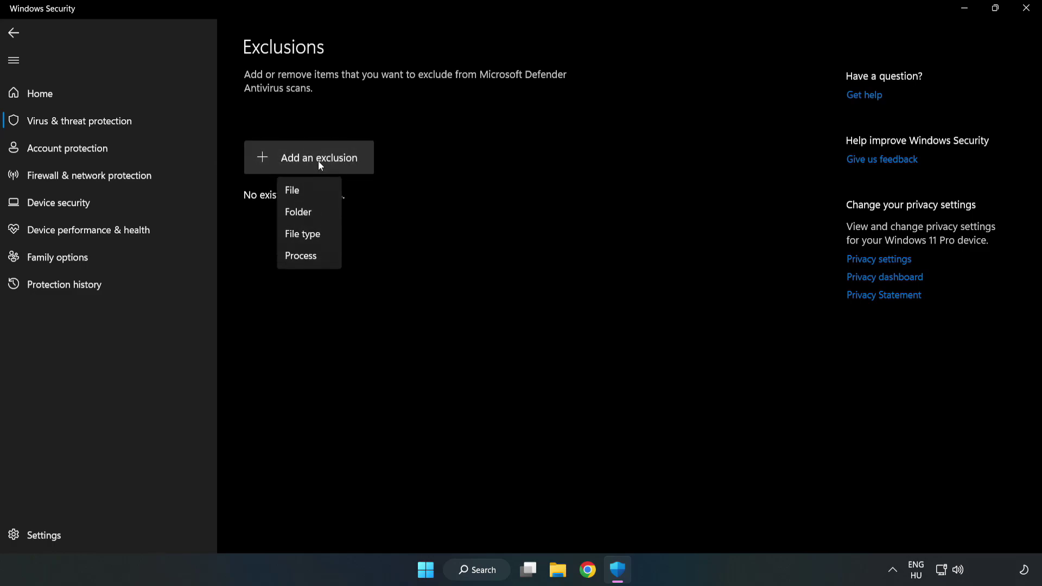
left_click(297, 191)
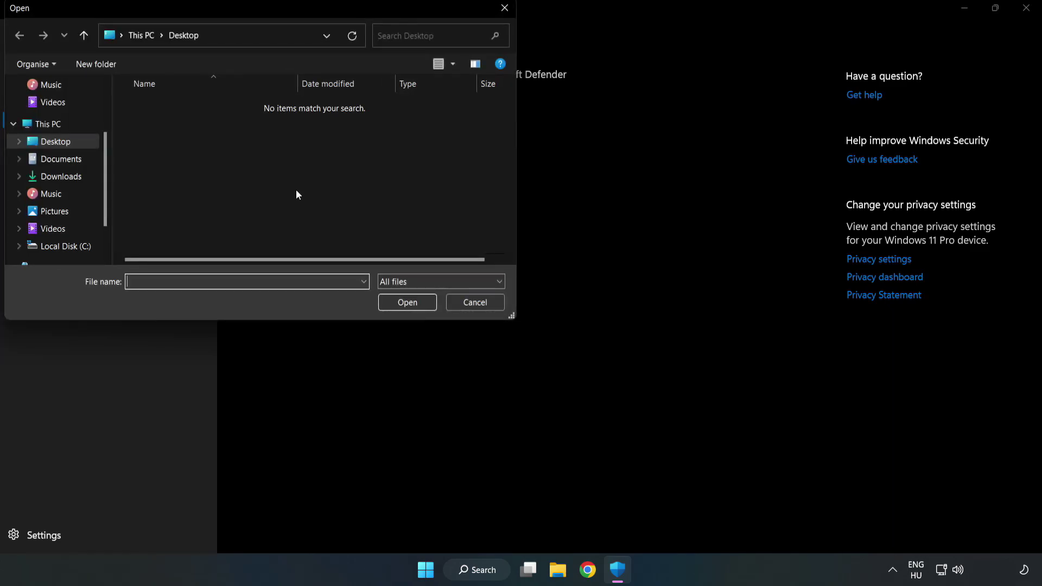
left_click_drag(281, 14, 479, 120)
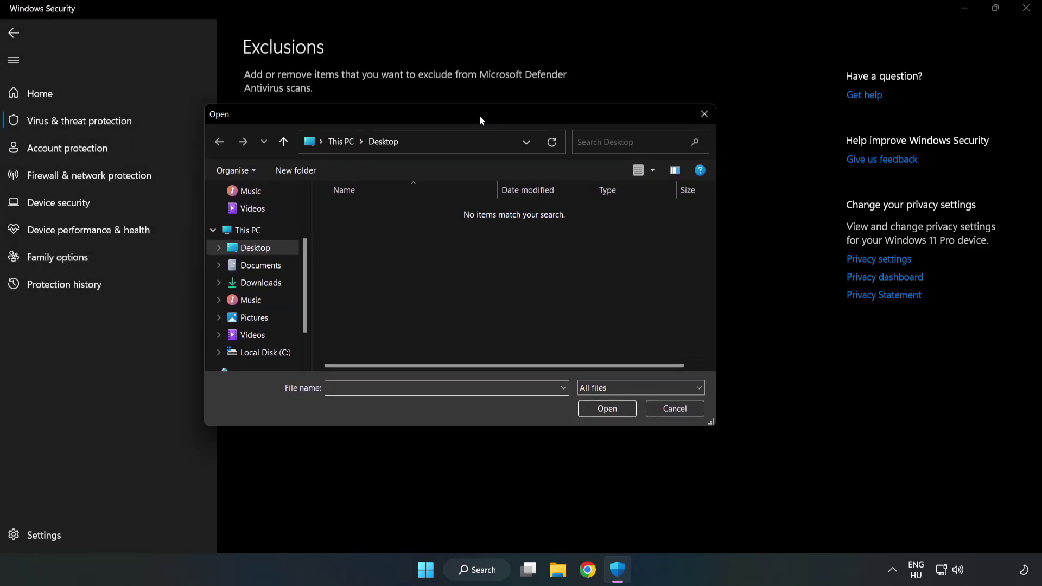
left_click(266, 353)
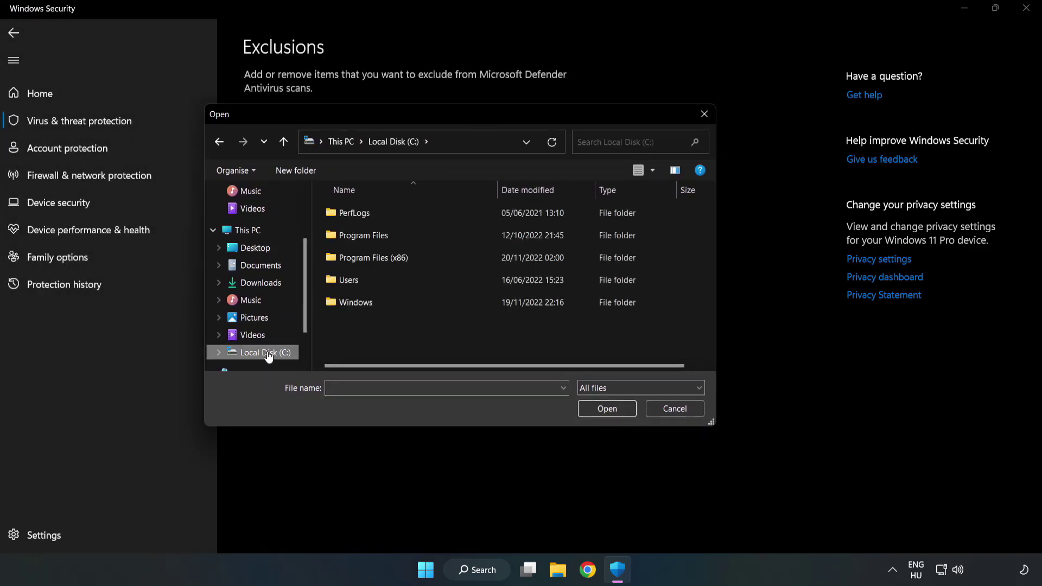
double_click(409, 259)
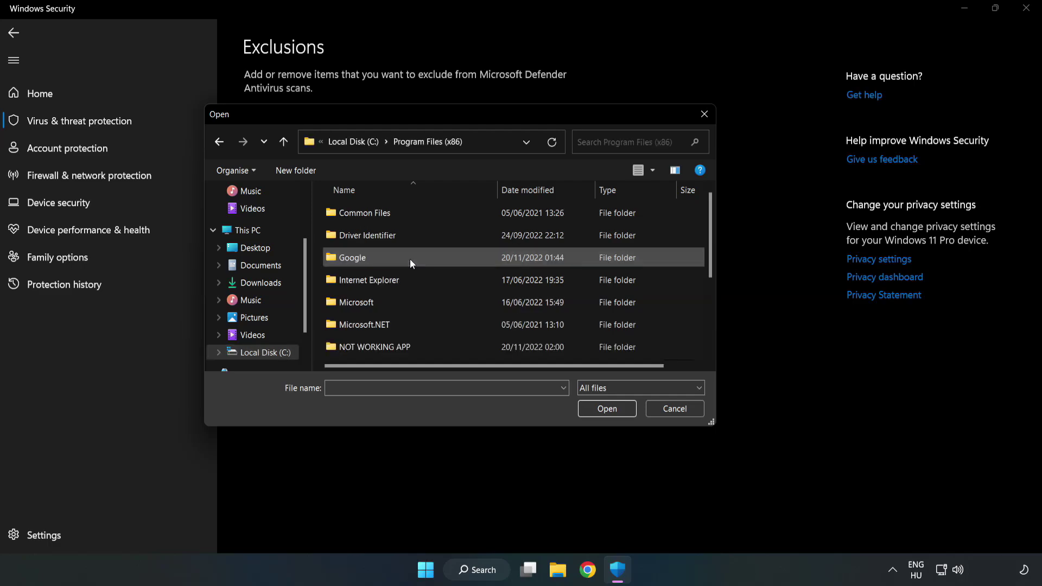
double_click(410, 347)
left_click(367, 217)
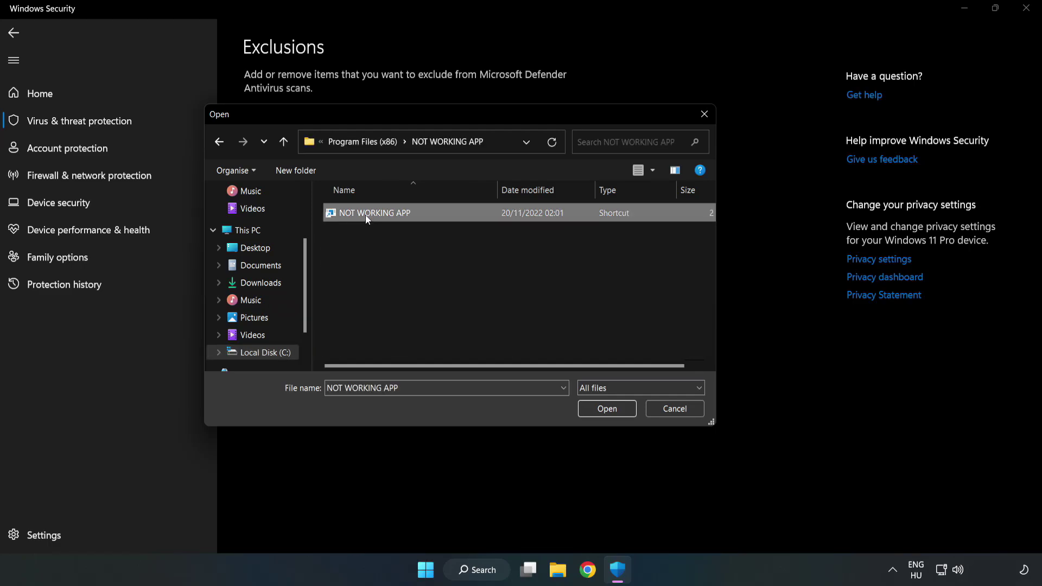
left_click(607, 410)
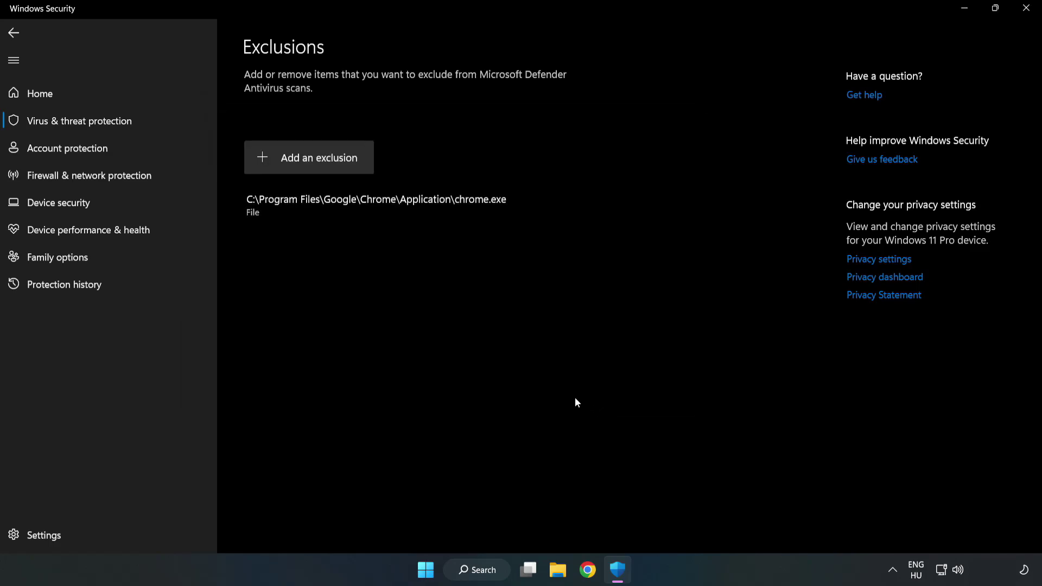
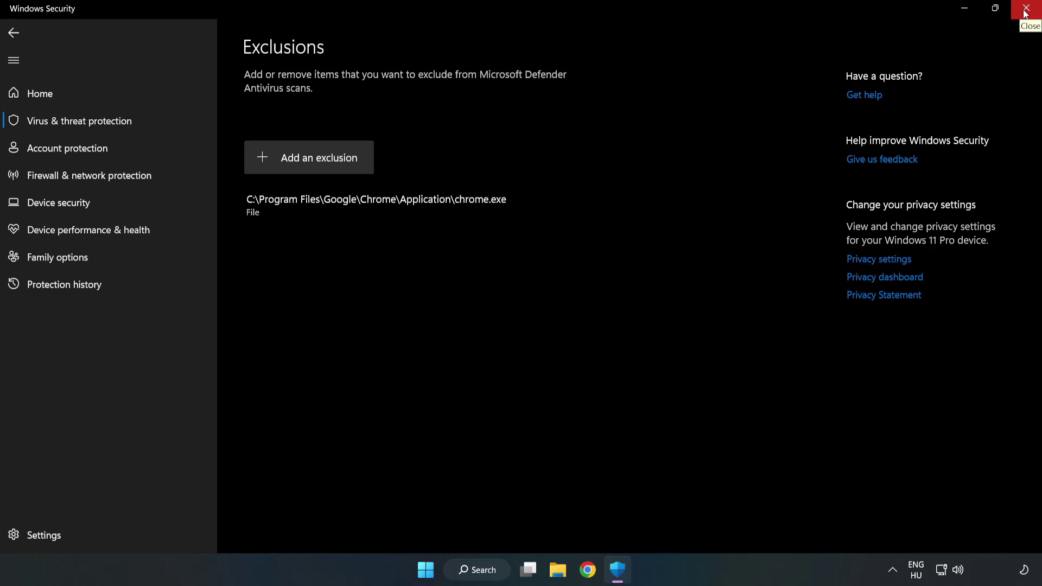
left_click(1025, 14)
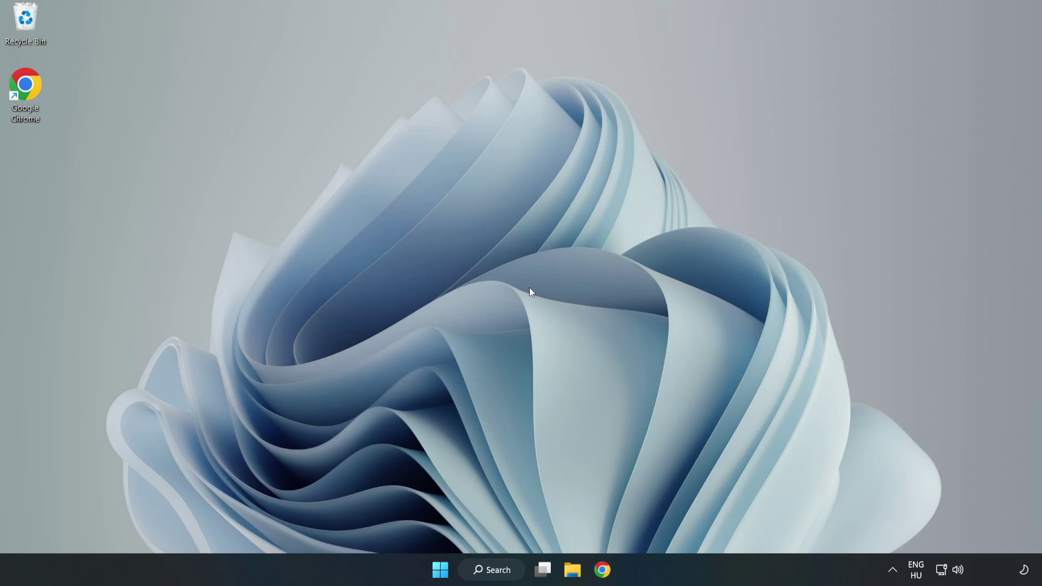
- Open the power options to restart the computer
left_click(440, 569)
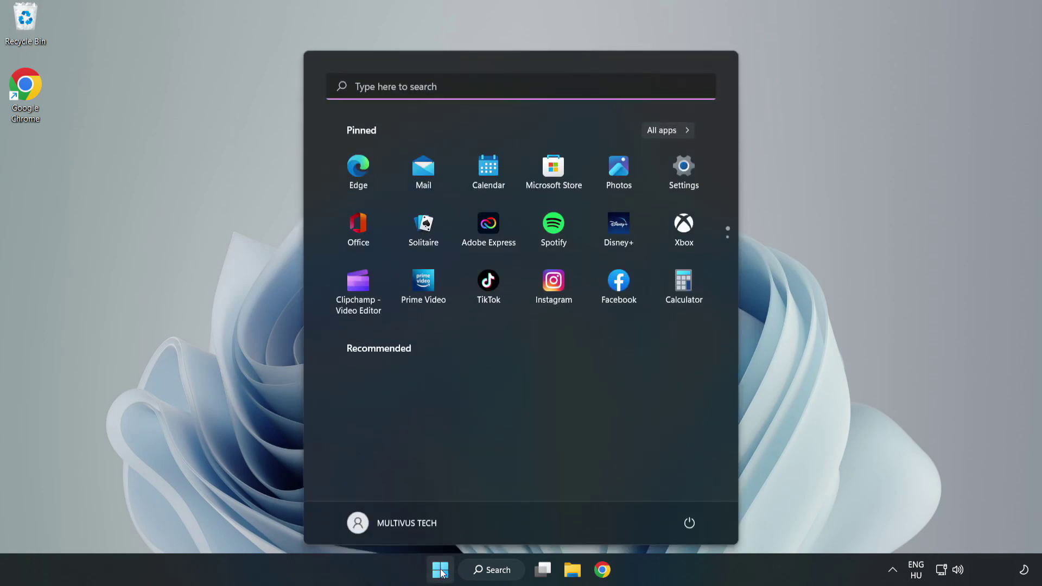
left_click(690, 523)
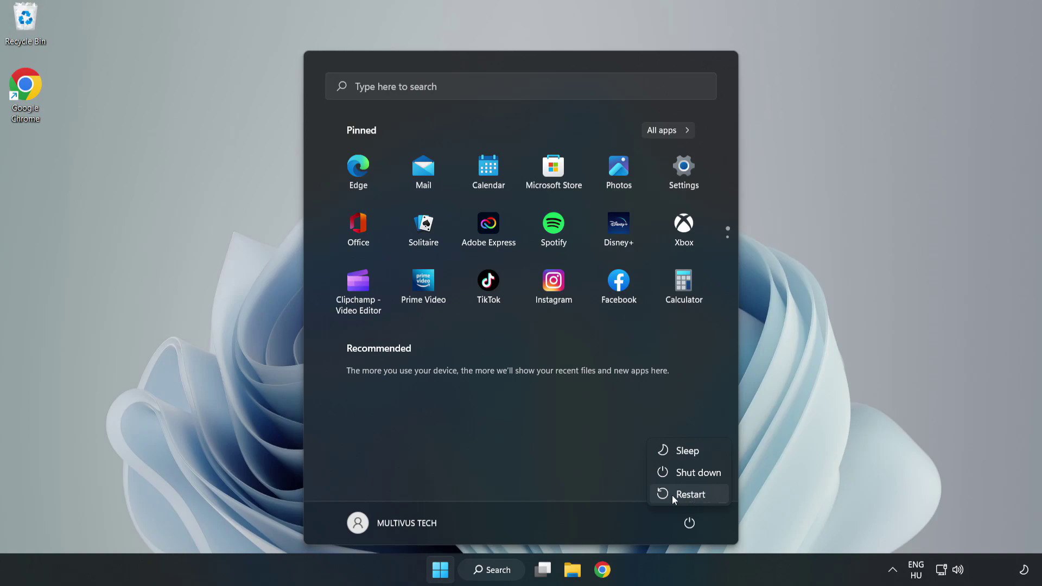